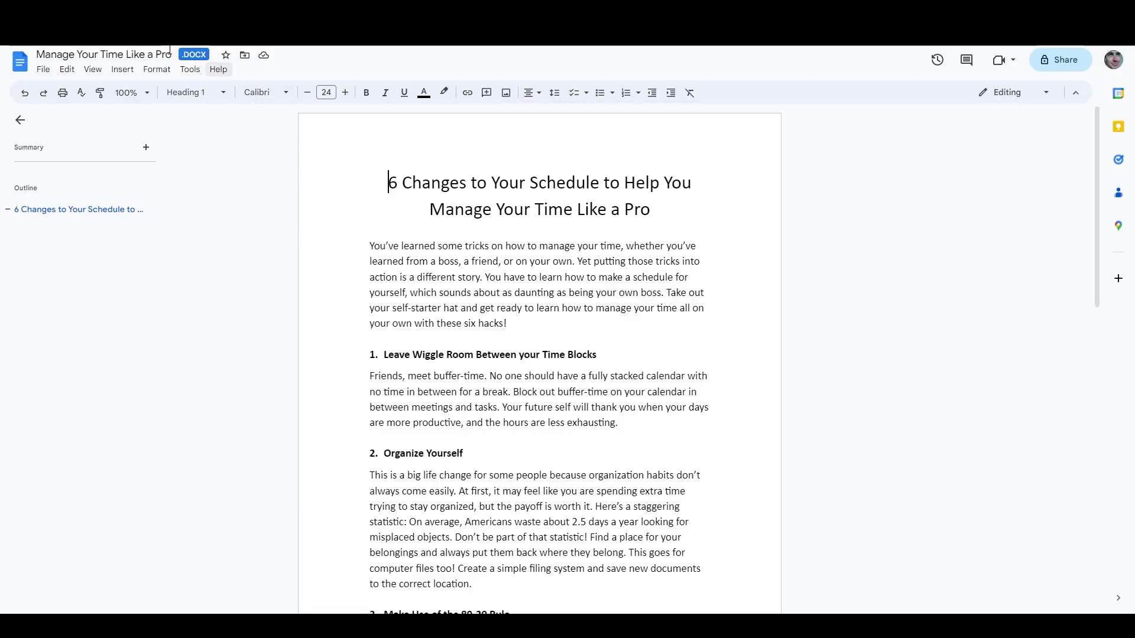
Check the article's word count in Google Docs: 2 pages, 563 words, 3115 characters
{"action": "left_click", "coordinate": [183, 72]}
{"action": "left_click", "coordinate": [204, 109]}
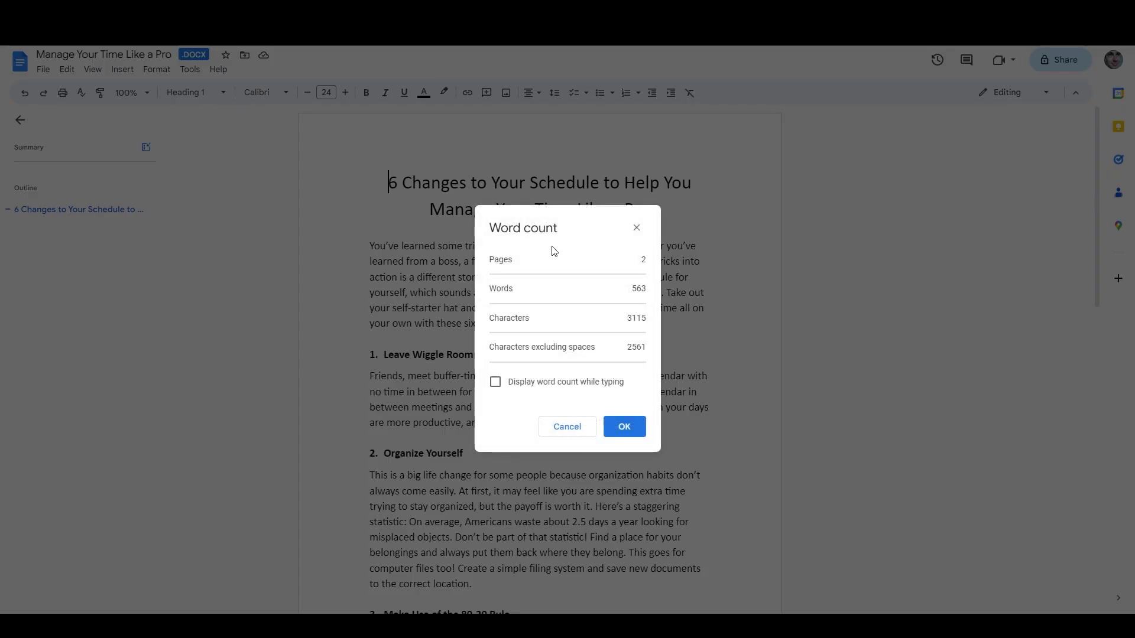
{"action": "left_click", "coordinate": [636, 431]}
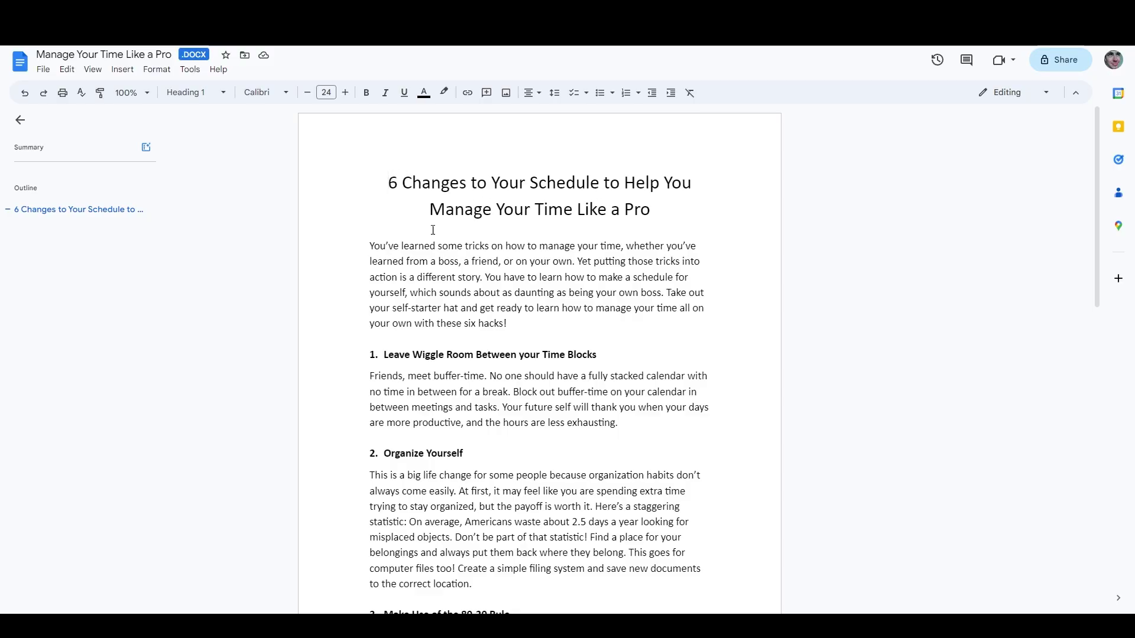
Scroll through the document and select the entire article text
{"action": "scroll", "coordinate": [383, 274], "scroll_direction": "down", "scroll_amount": 10}
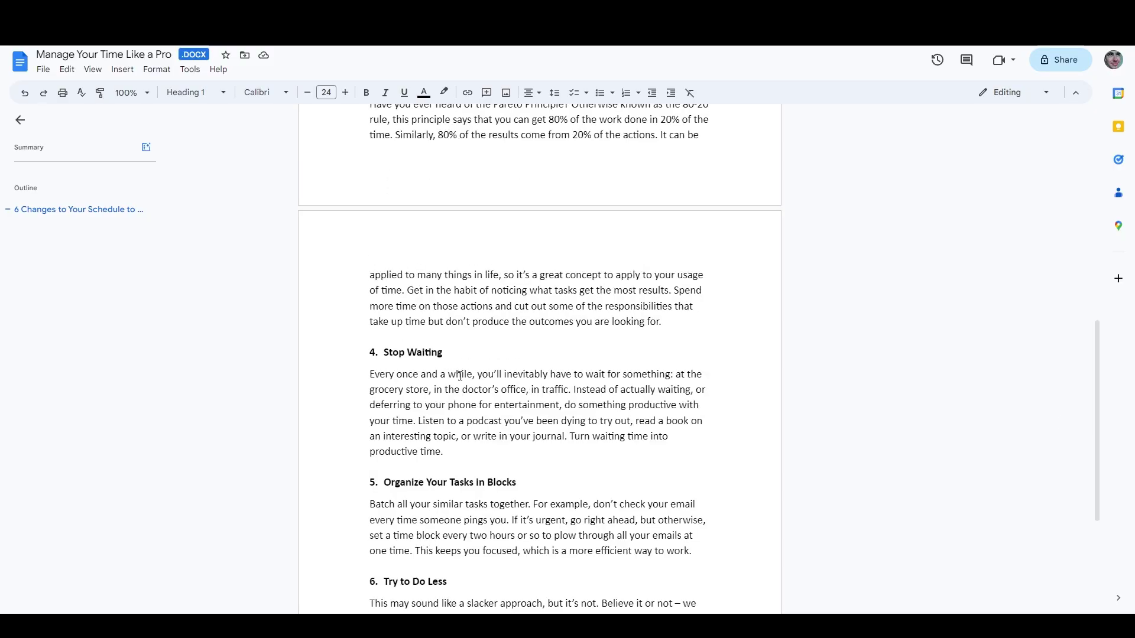
{"action": "scroll", "coordinate": [534, 444], "scroll_direction": "up", "scroll_amount": 5}
{"action": "scroll", "coordinate": [535, 444], "scroll_direction": "up", "scroll_amount": 6}
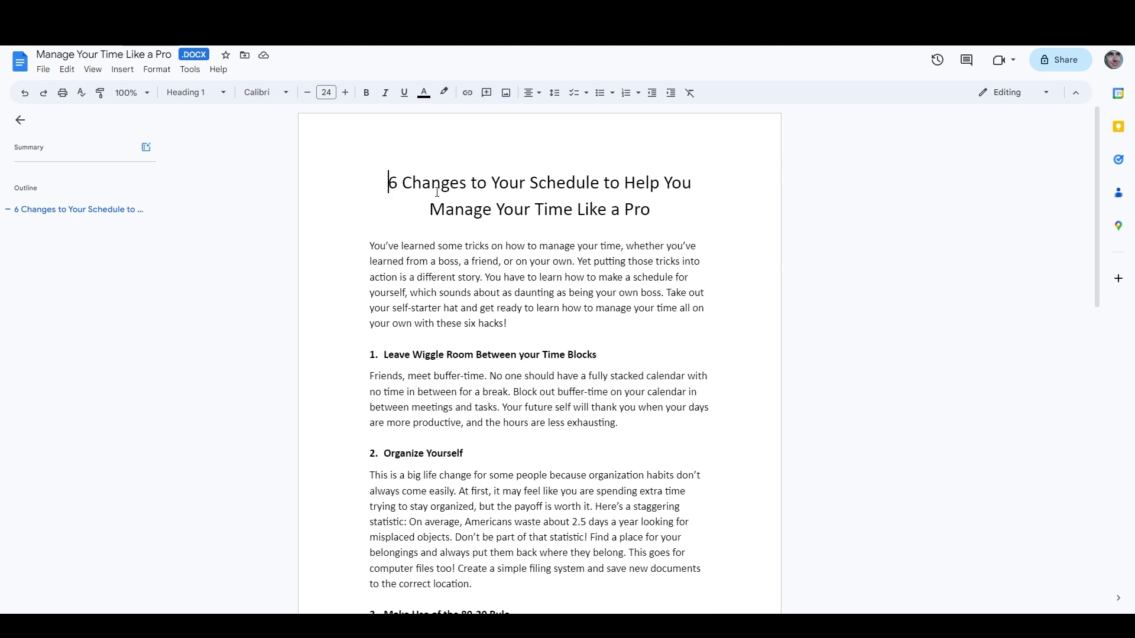
{"action": "key", "text": "ctrl+a"}
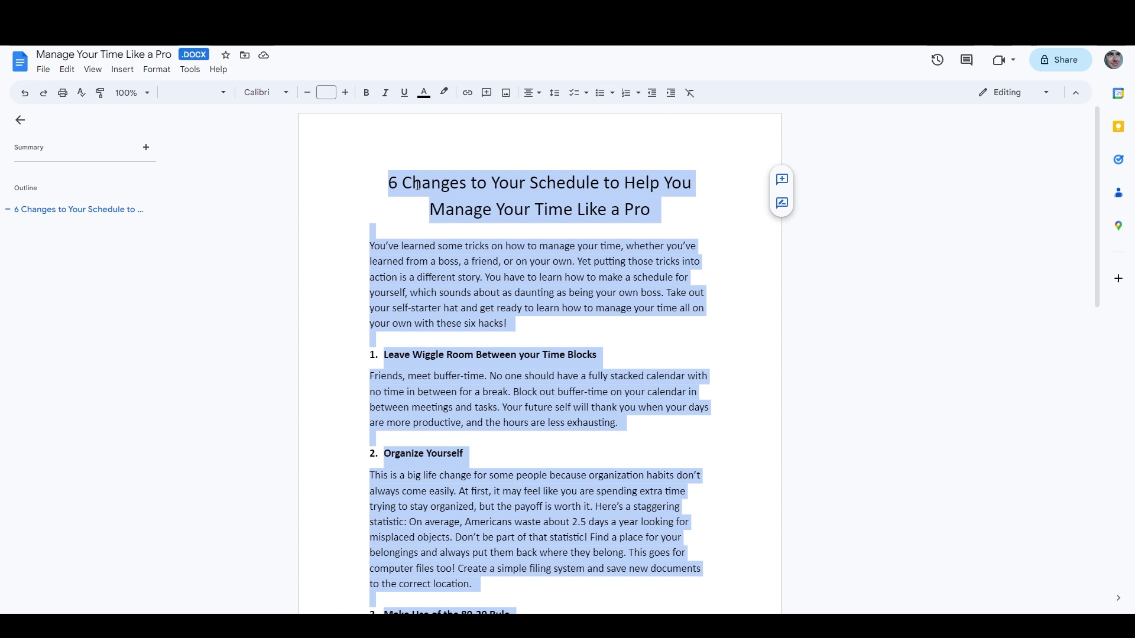
Deselect the article and place the cursor in ChatGPT's empty message box
{"action": "left_click", "coordinate": [411, 183]}
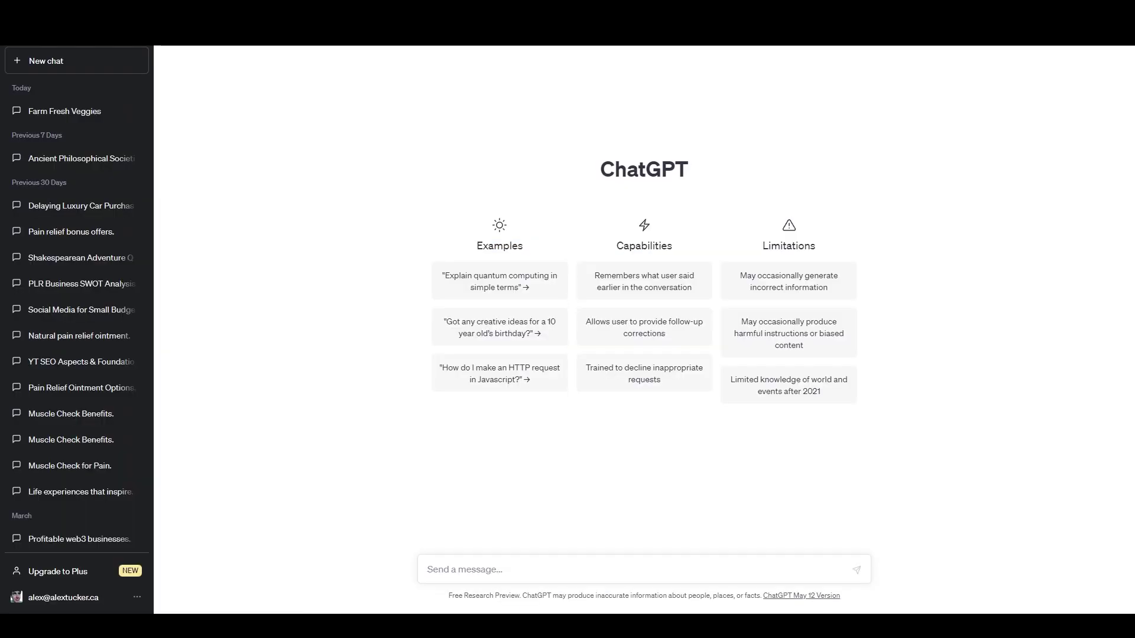
{"action": "left_click", "coordinate": [595, 567]}
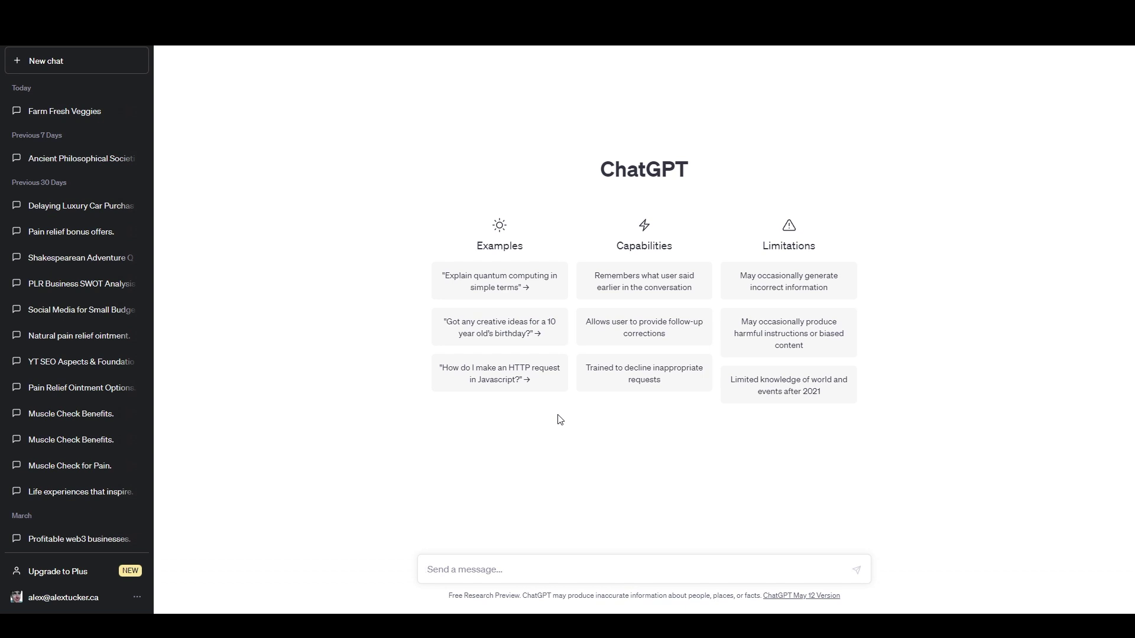
Write a prompt to rewrite the article as Darryl, a 36-year-old trainer, adding a 7th section and social-media call to action
{"action": "type", "text": "Rewrite and expand upon the following arti"}
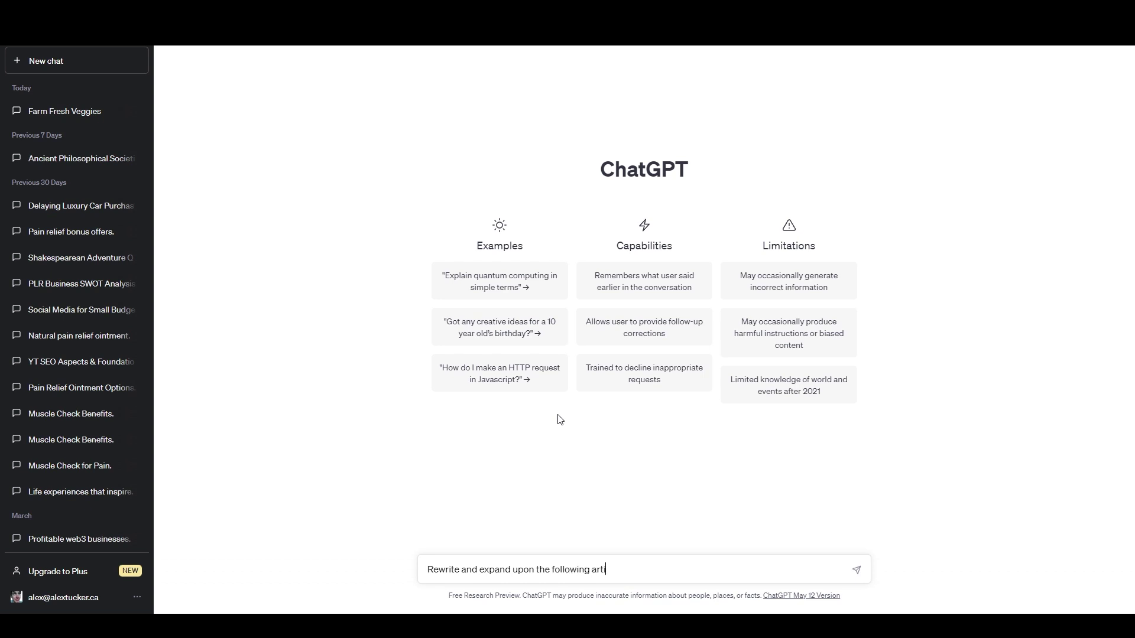
{"action": "type", "text": "cle"}
{"action": "key", "text": "BackSpace"}
{"action": "key", "text": "BackSpace"}
{"action": "key", "text": "BackSpace"}
{"action": "key", "text": "BackSpace"}
{"action": "key", "text": "BackSpace"}
{"action": "key", "text": "BackSpace"}
{"action": "type", "text": "rticle in the voice of a 36 year old male "}
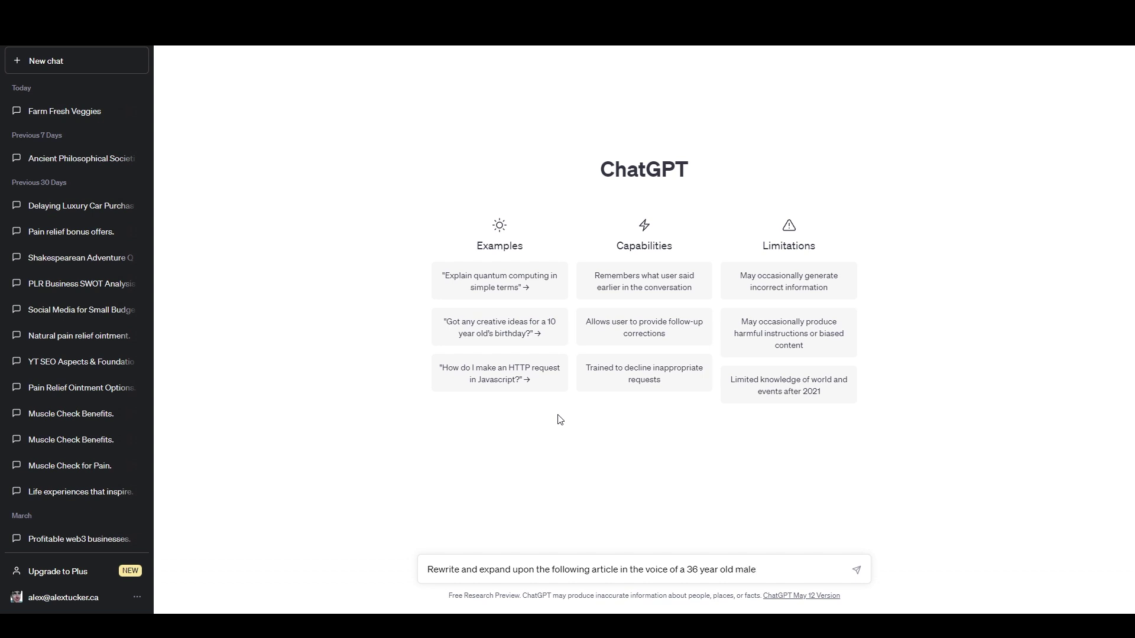
{"action": "type", "text": "personal trainer named Darryl"}
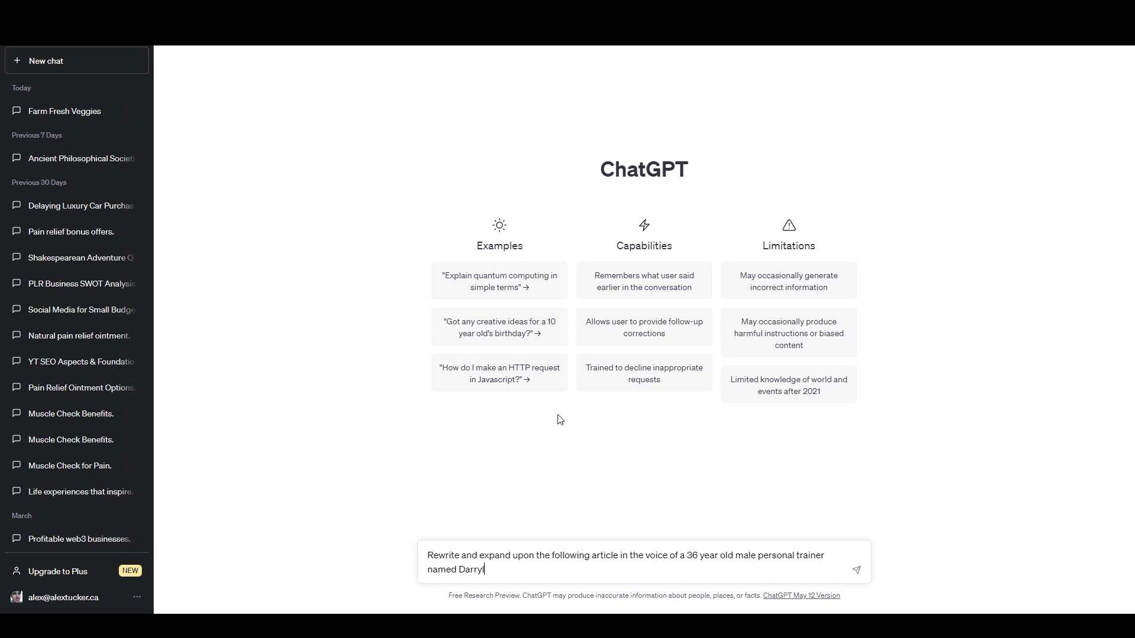
{"action": "type", "text": " who is inspiring his clients and fo"}
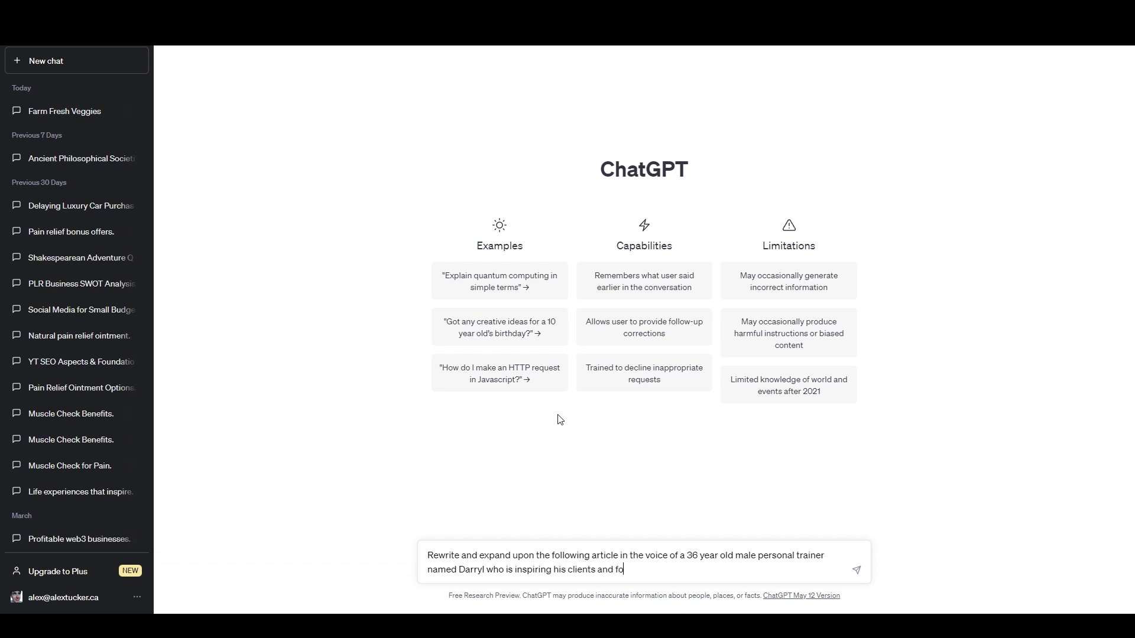
{"action": "type", "text": "llowers to manage their time better."}
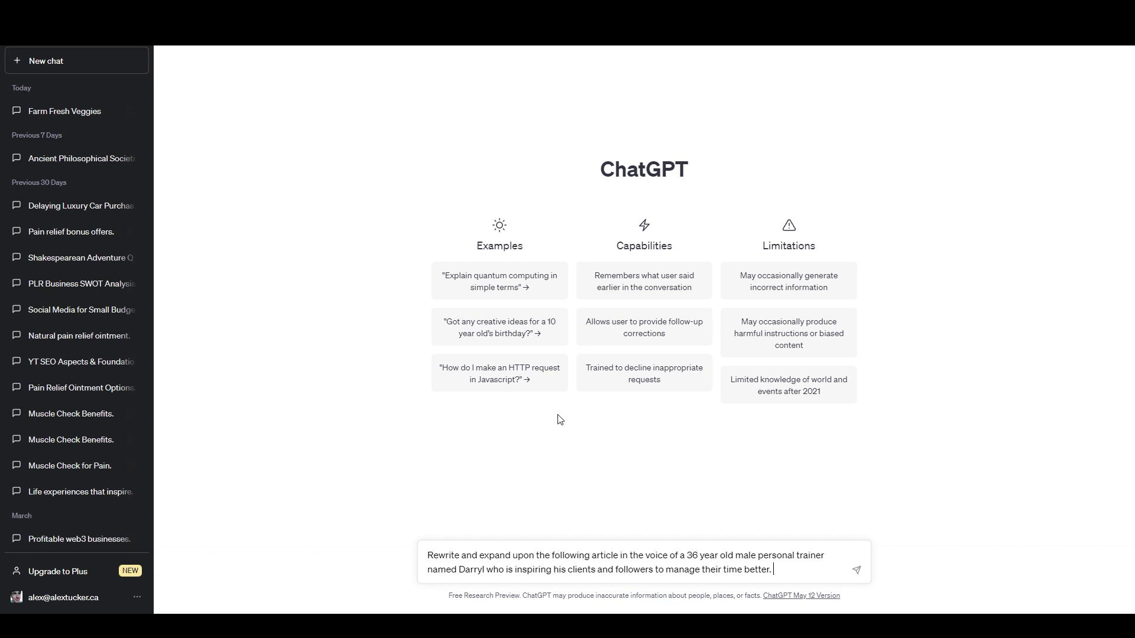
{"action": "type", "text": "Use active "}
{"action": "type", "text": "voice and"}
{"action": "type", "text": " inspiring lan"}
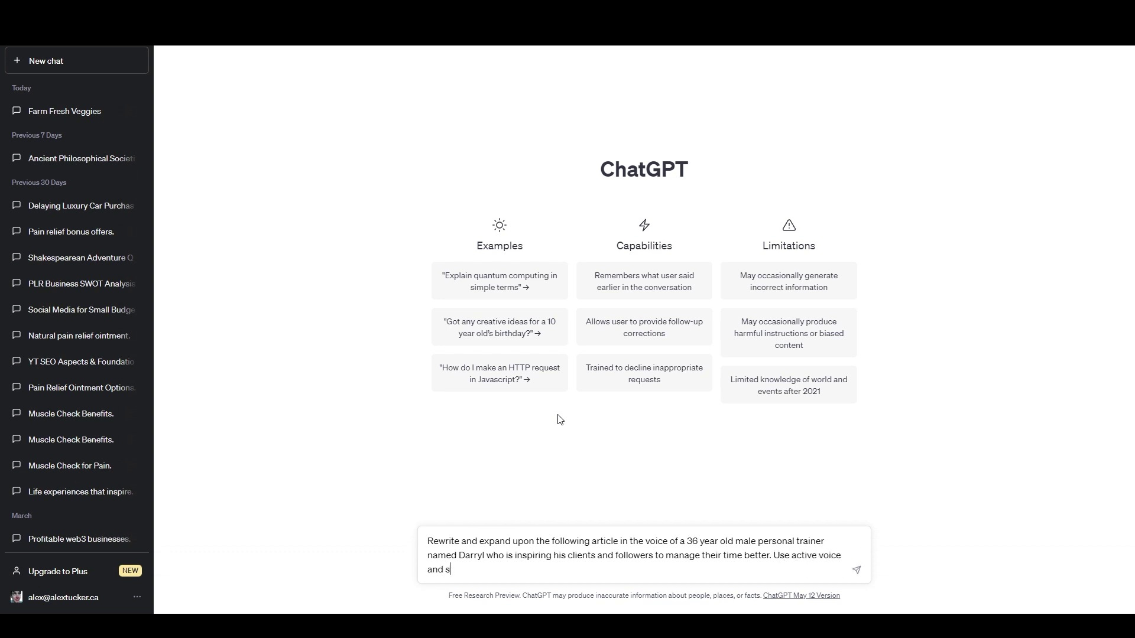
{"action": "type", "text": "guage, add a 7th section"}
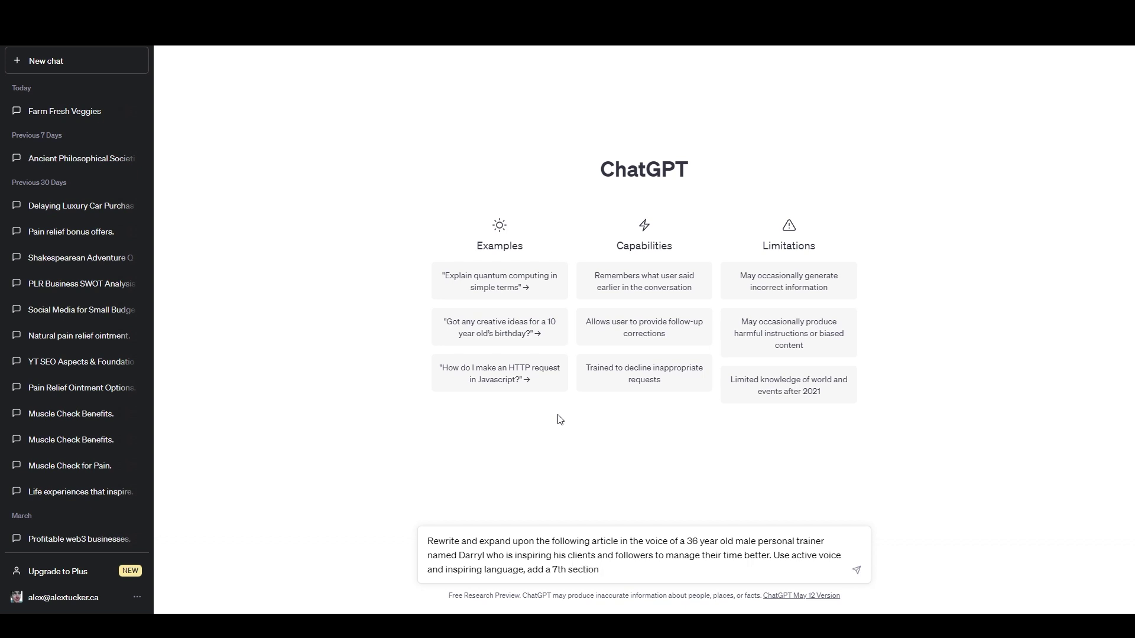
{"action": "type", "text": " to flesh out theideas. and include a conc"}
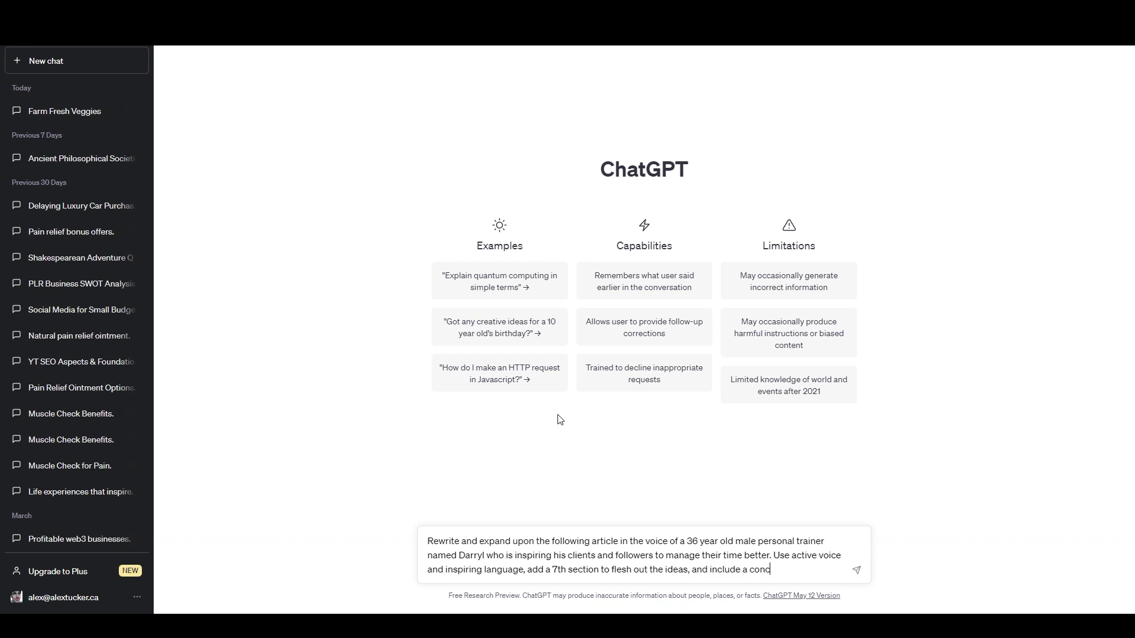
{"action": "type", "text": "lusion paragraph with a c"}
{"action": "type", "text": "all to ac"}
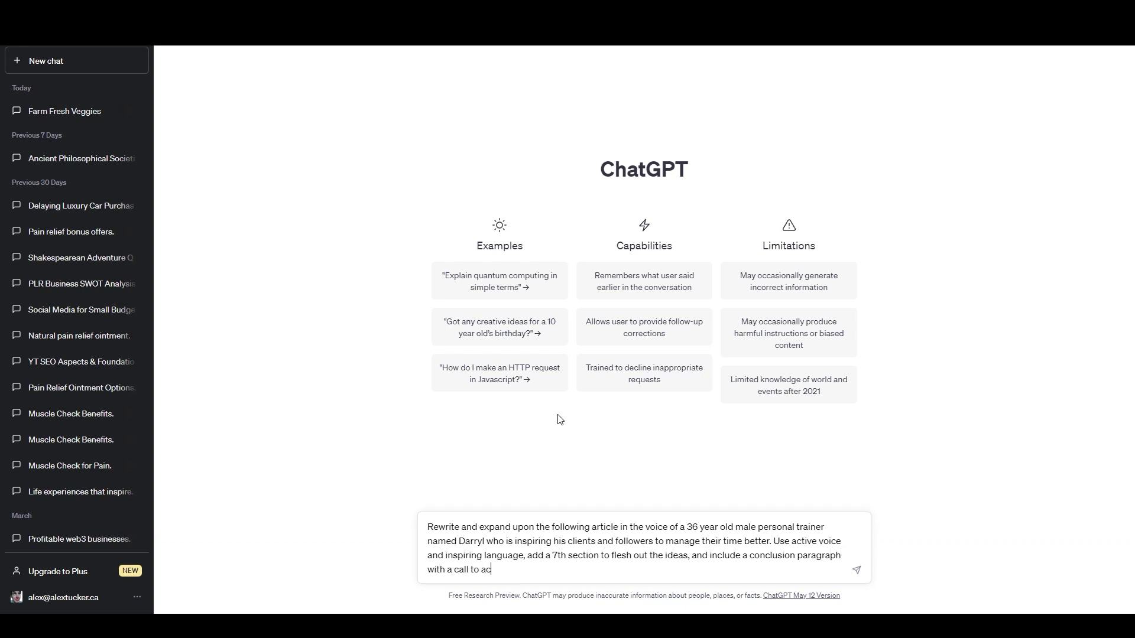
{"action": "type", "text": "tion to follow Darryl on social media."}
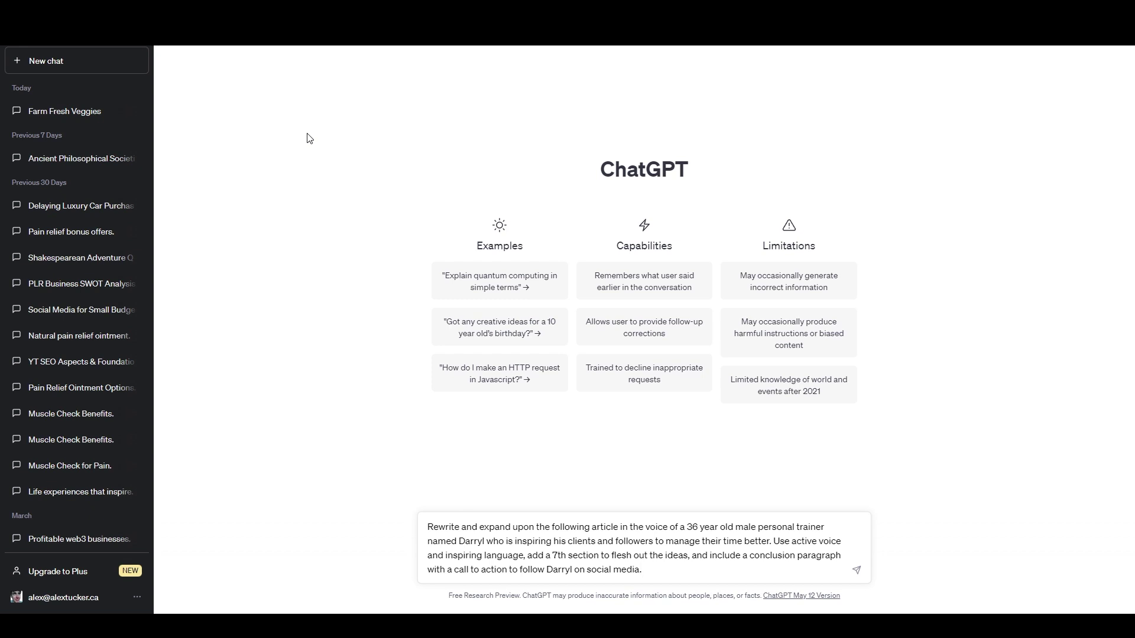
Paste the copied article below the prompt and trim the trailing blank lines
{"action": "key", "text": "shift+Return"}
{"action": "key", "text": "shift+Return"}
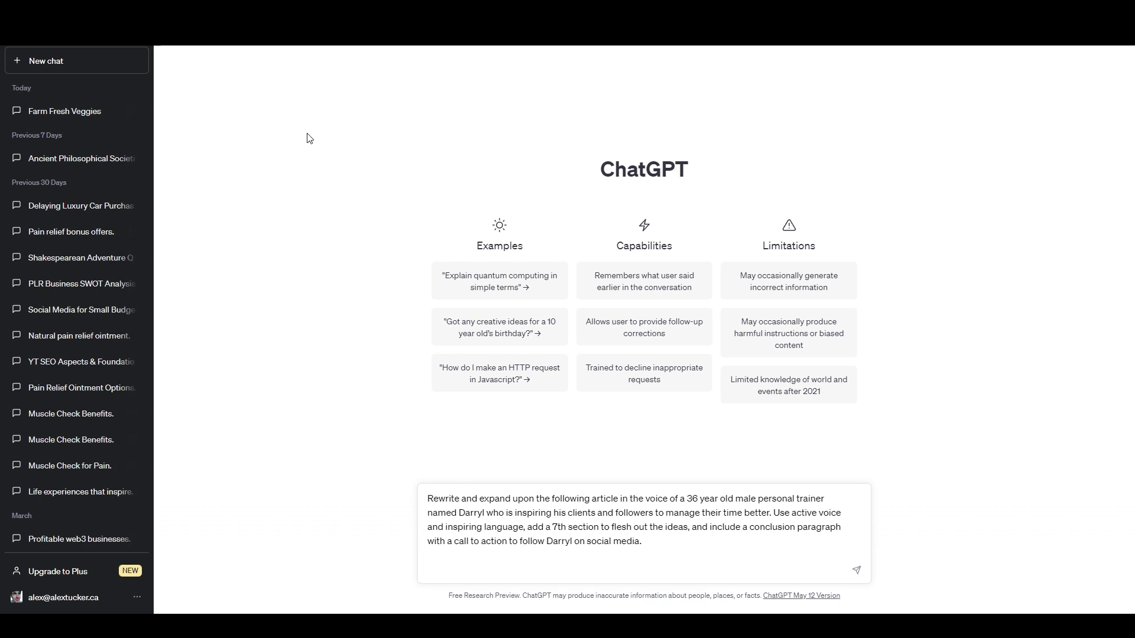
{"action": "key", "text": "ctrl+v"}
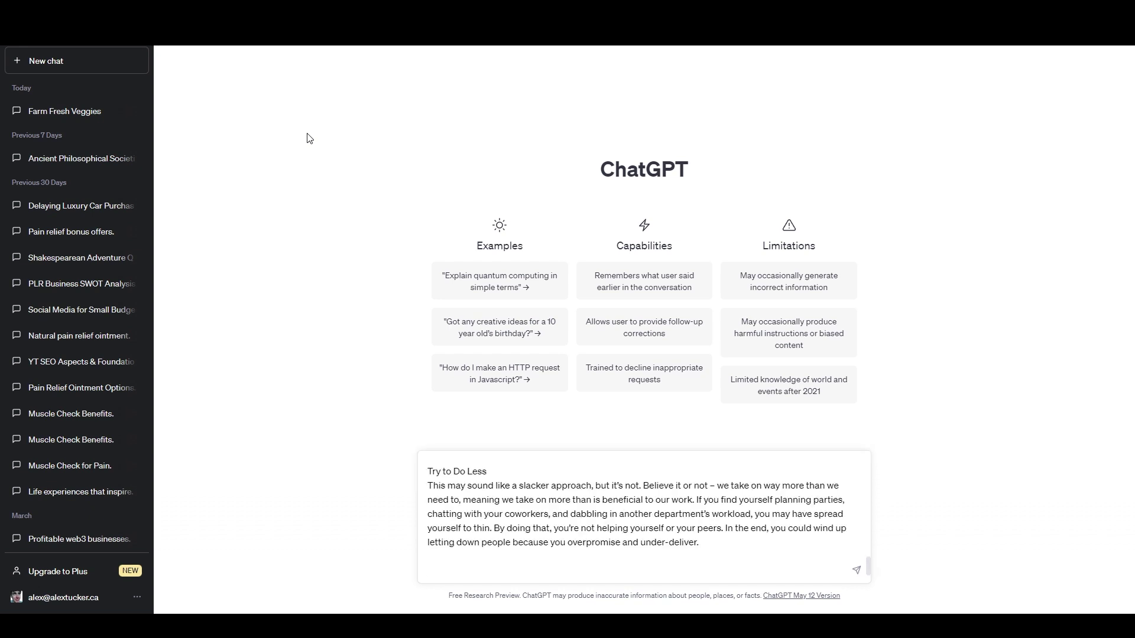
{"action": "key", "text": "BackSpace"}
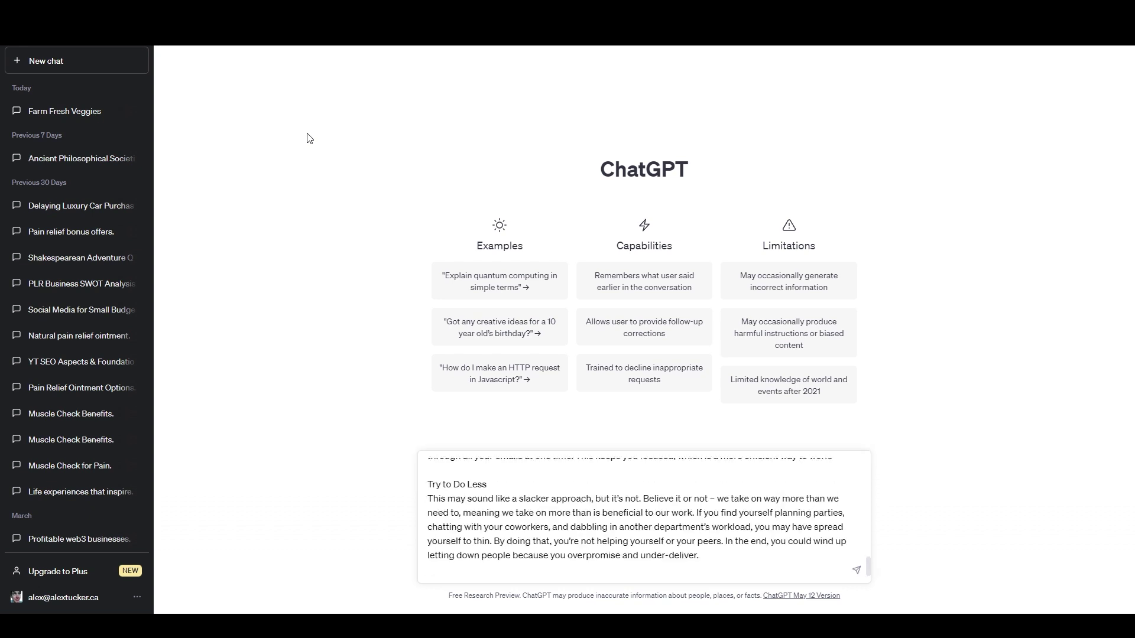
{"action": "key", "text": "BackSpace"}
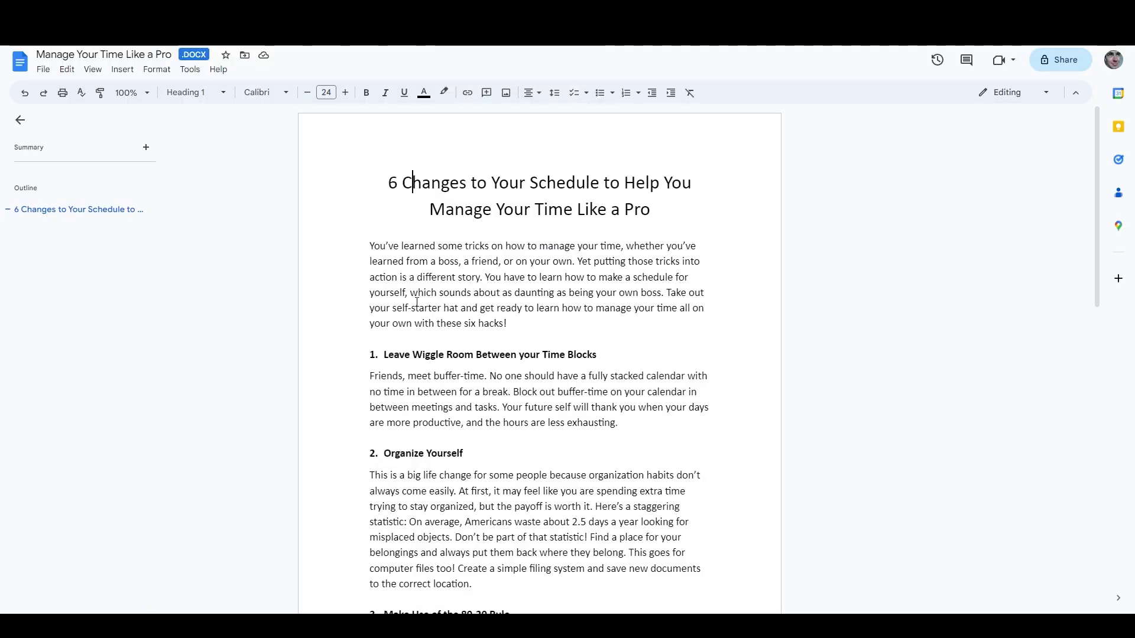
{"action": "scroll", "coordinate": [417, 303], "scroll_direction": "down", "scroll_amount": 10}
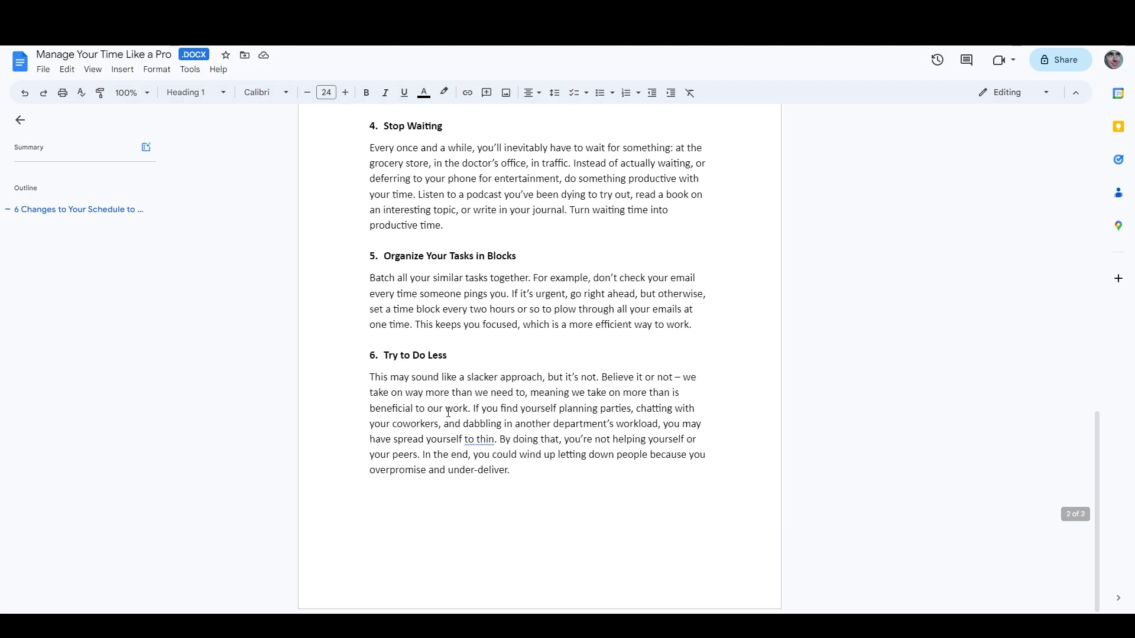
{"action": "scroll", "coordinate": [421, 402], "scroll_direction": "up", "scroll_amount": 15}
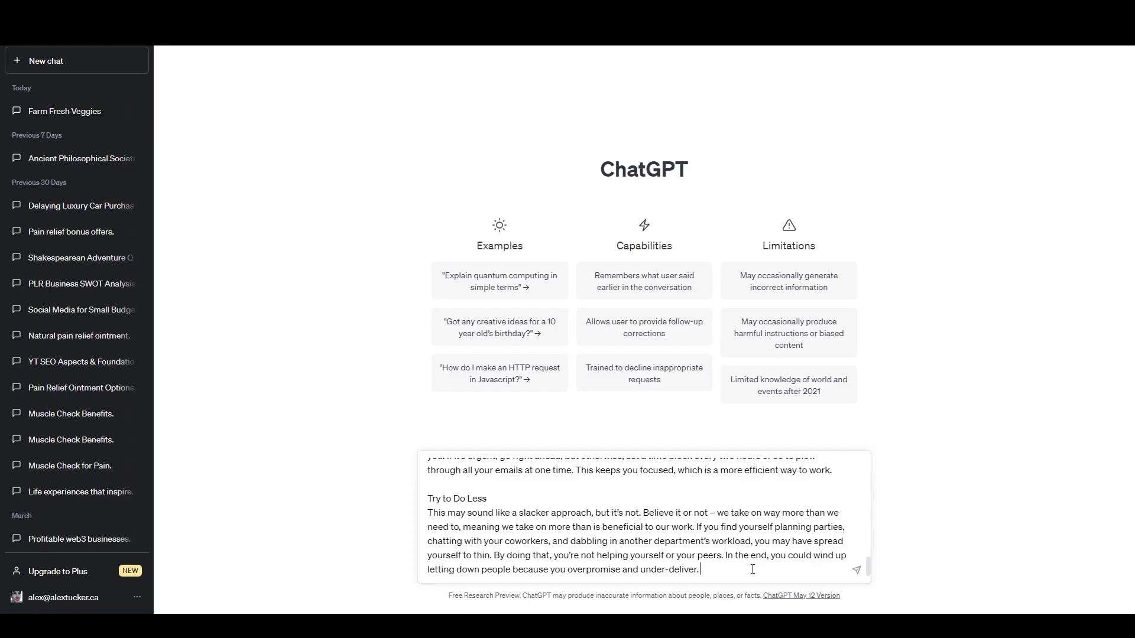
Send the prompt and review the streamed rewrite 'Mastering Time Management: 6 Essential Shifts'
{"action": "left_click", "coordinate": [857, 571]}
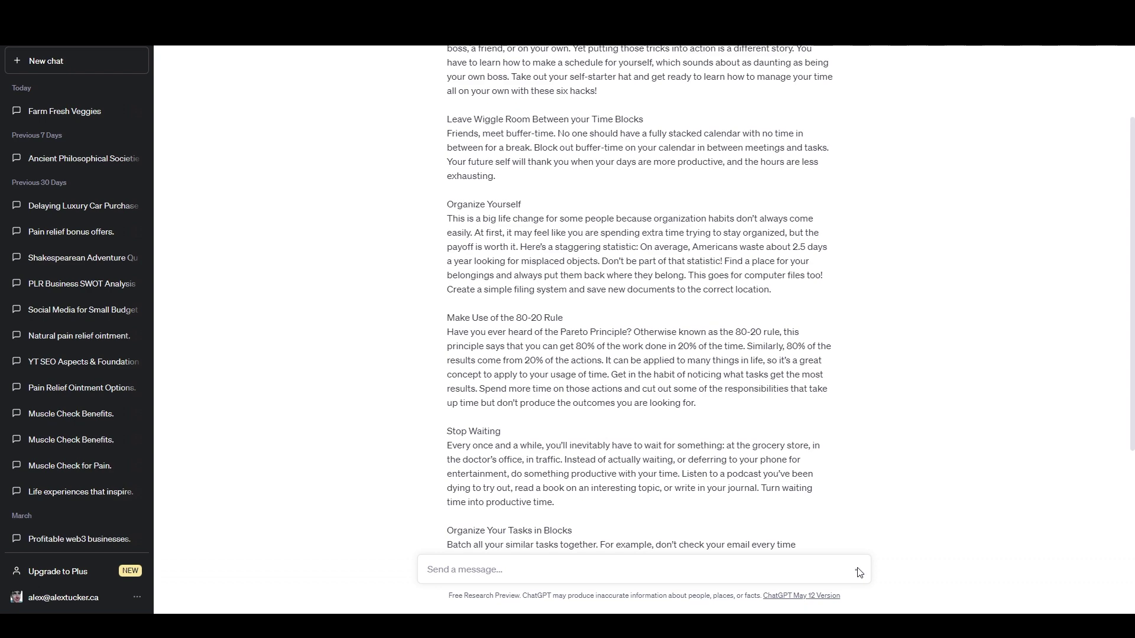
{"action": "scroll", "coordinate": [785, 455], "scroll_direction": "up", "scroll_amount": 7}
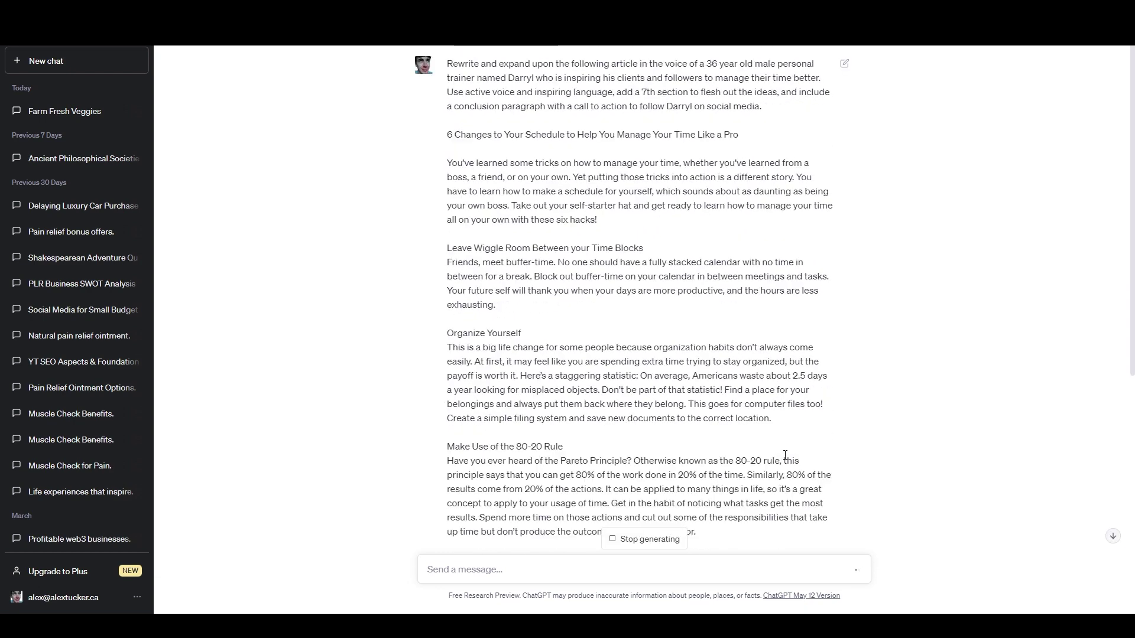
{"action": "scroll", "coordinate": [521, 385], "scroll_direction": "down", "scroll_amount": 5}
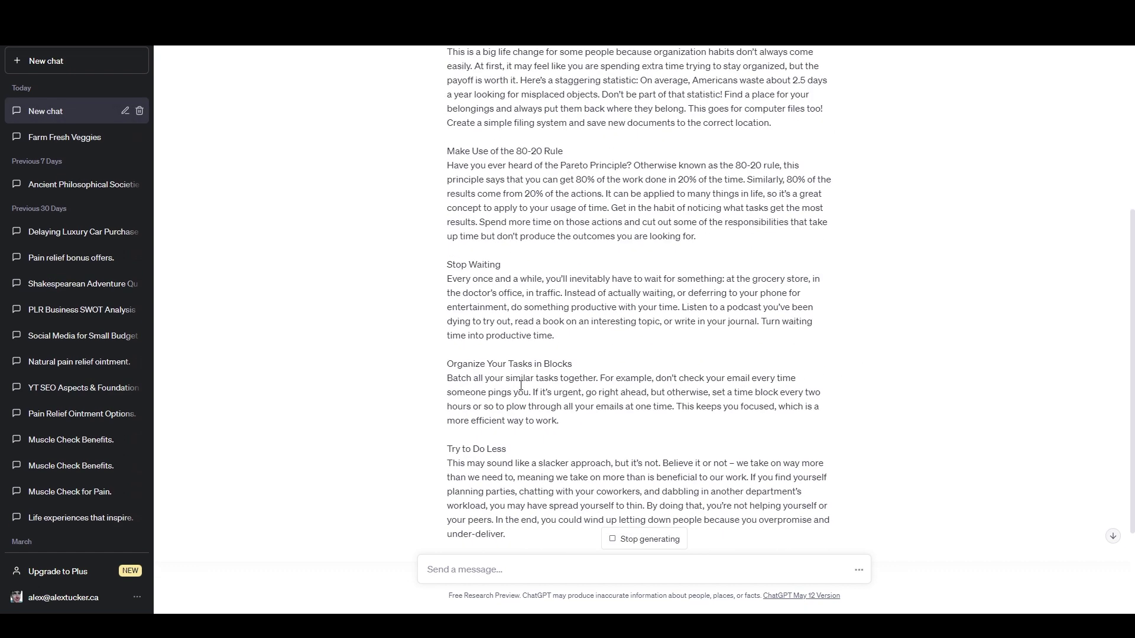
{"action": "scroll", "coordinate": [521, 385], "scroll_direction": "down", "scroll_amount": 3}
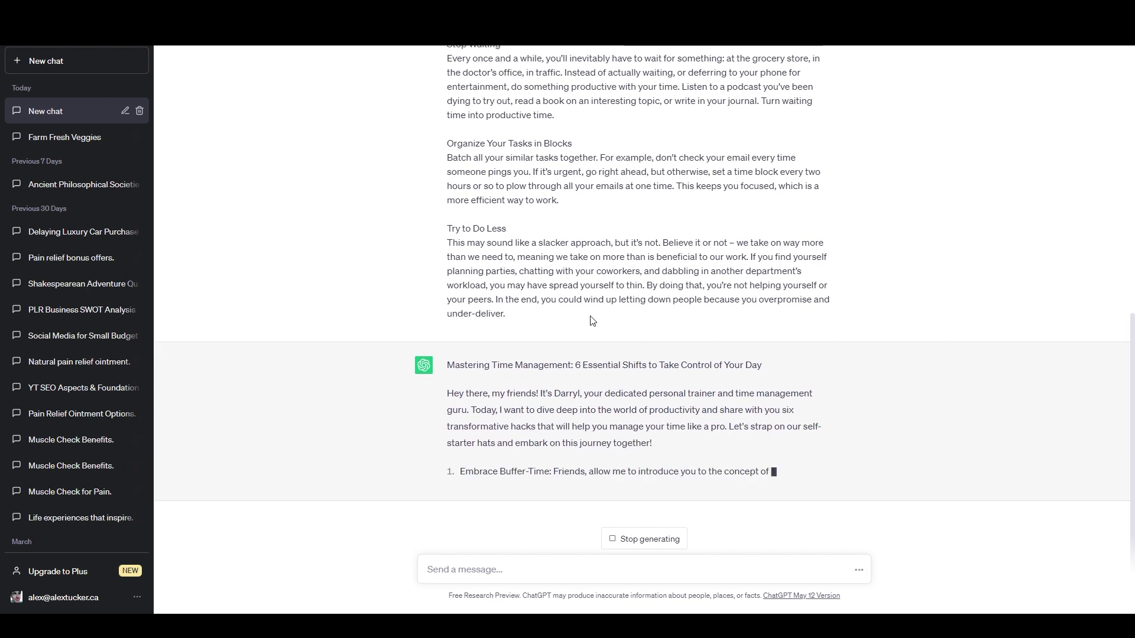
{"action": "scroll", "coordinate": [593, 321], "scroll_direction": "up", "scroll_amount": 15}
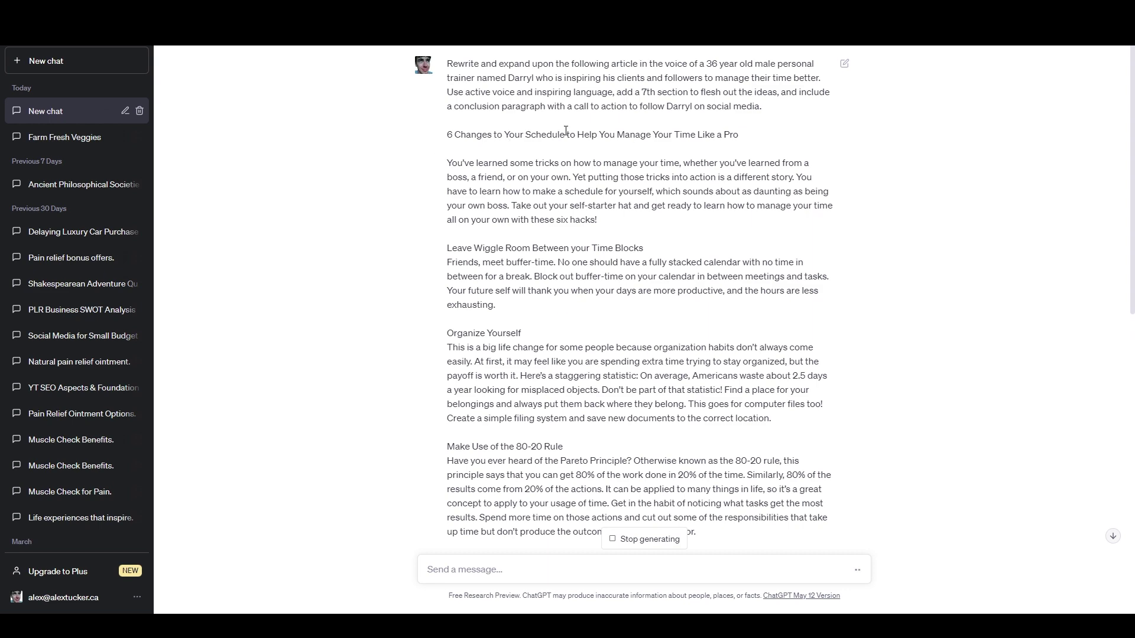
{"action": "scroll", "coordinate": [565, 131], "scroll_direction": "down", "scroll_amount": 10}
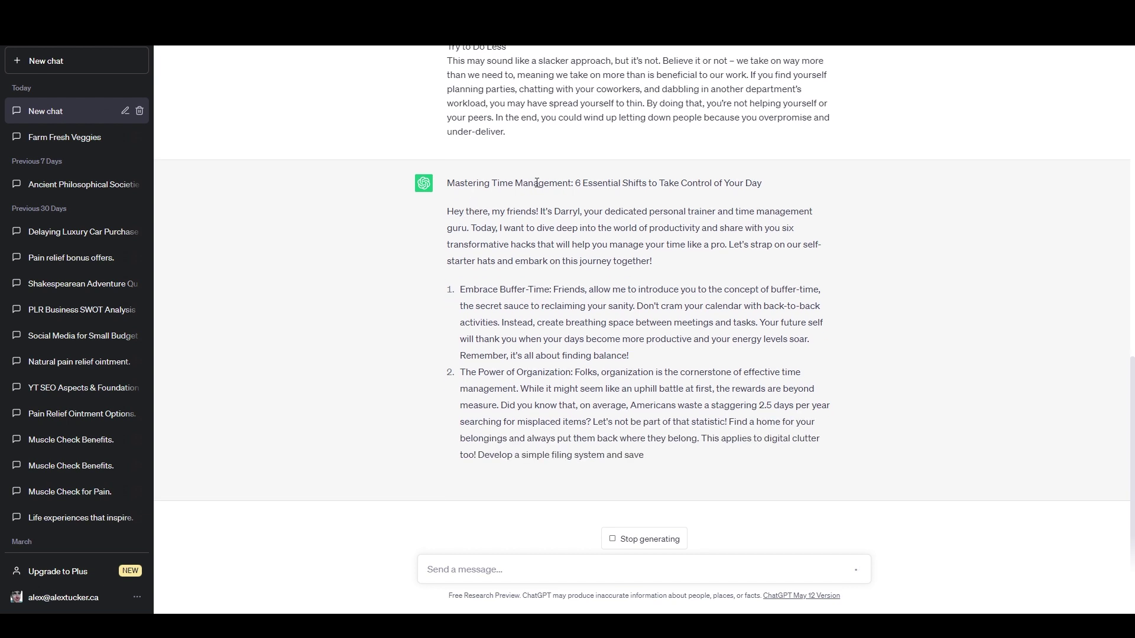
{"action": "scroll", "coordinate": [505, 210], "scroll_direction": "up", "scroll_amount": 1}
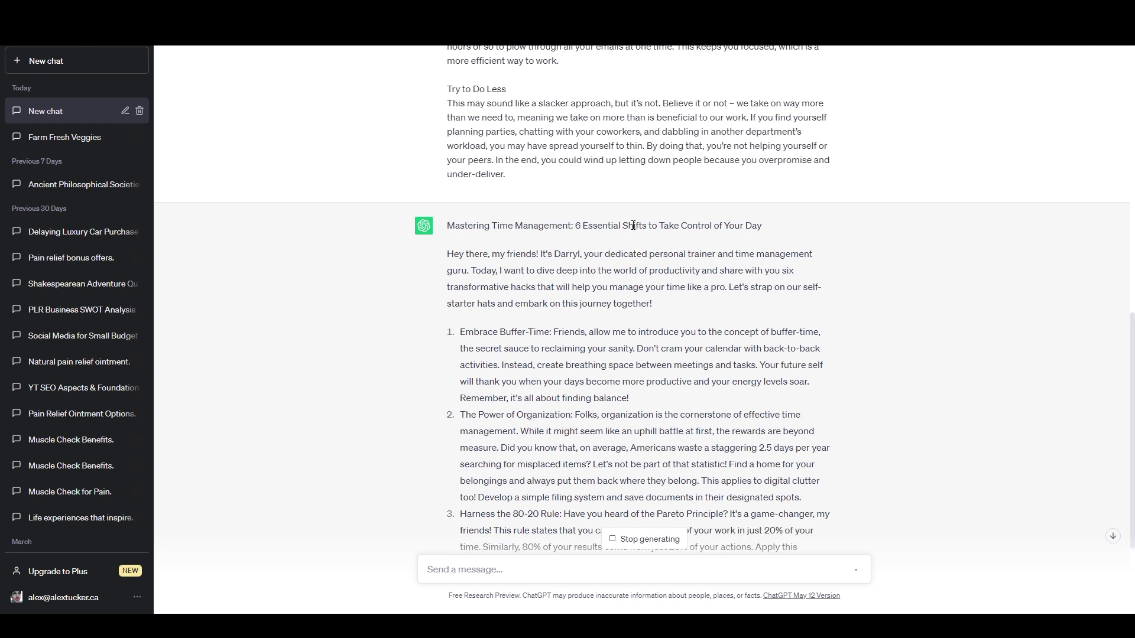
{"action": "scroll", "coordinate": [629, 272], "scroll_direction": "down", "scroll_amount": 3}
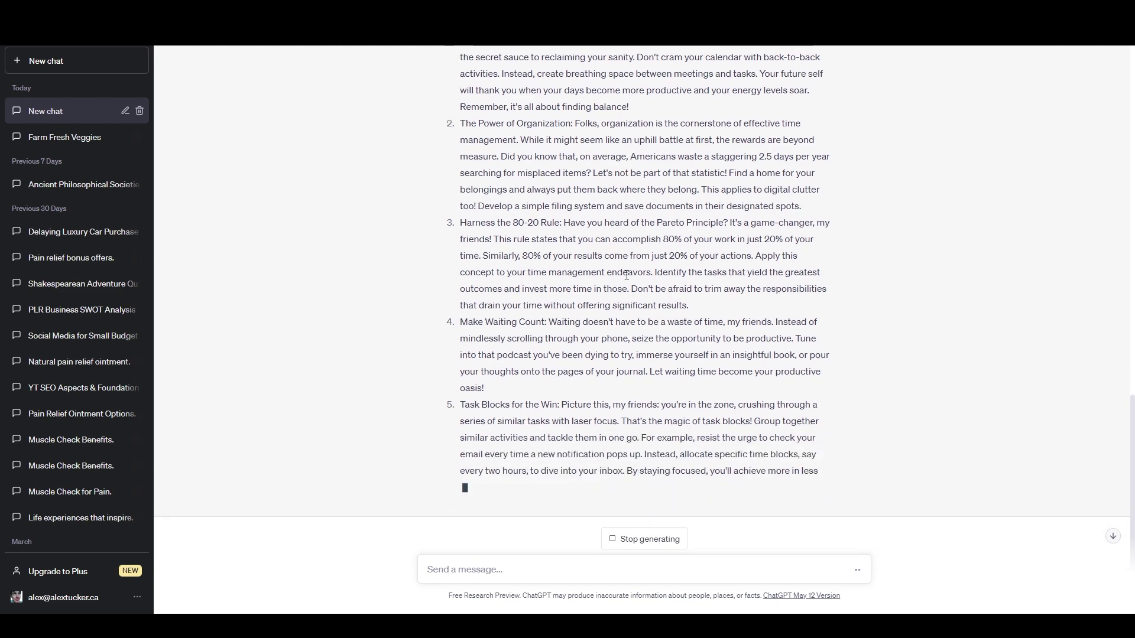
{"action": "scroll", "coordinate": [575, 311], "scroll_direction": "up", "scroll_amount": 2}
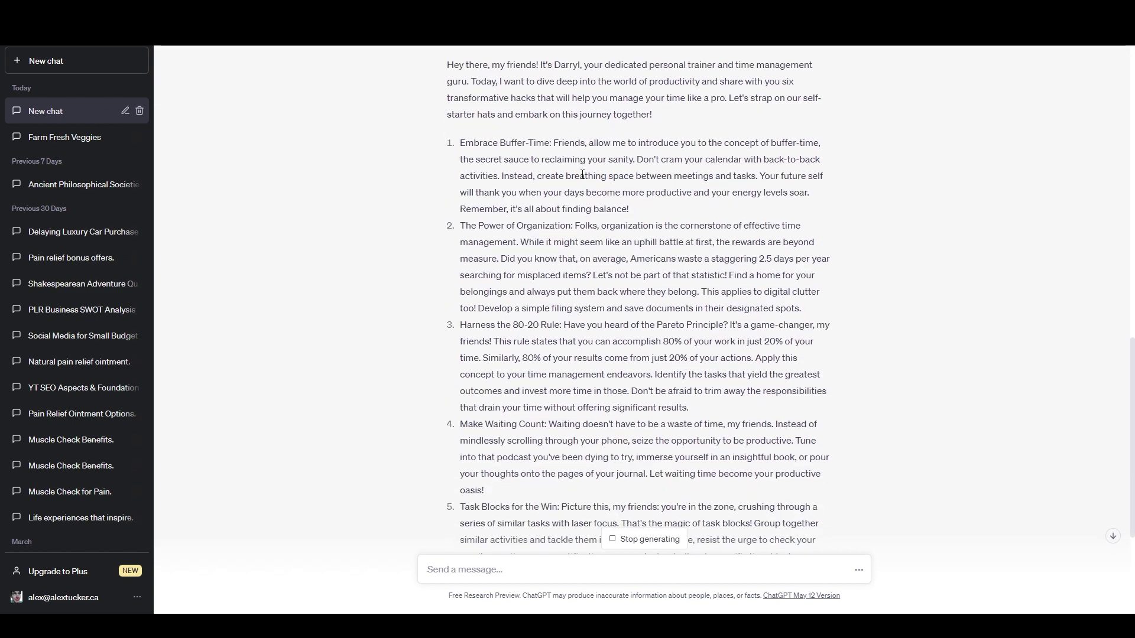
{"action": "scroll", "coordinate": [576, 311], "scroll_direction": "up", "scroll_amount": 7}
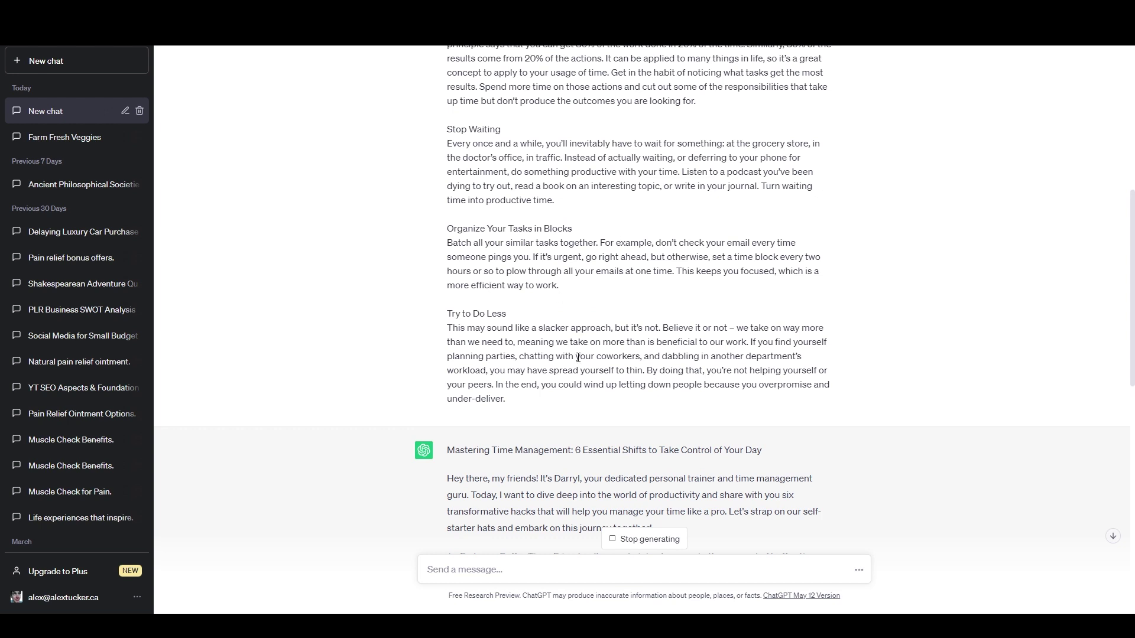
{"action": "scroll", "coordinate": [630, 293], "scroll_direction": "down", "scroll_amount": 4}
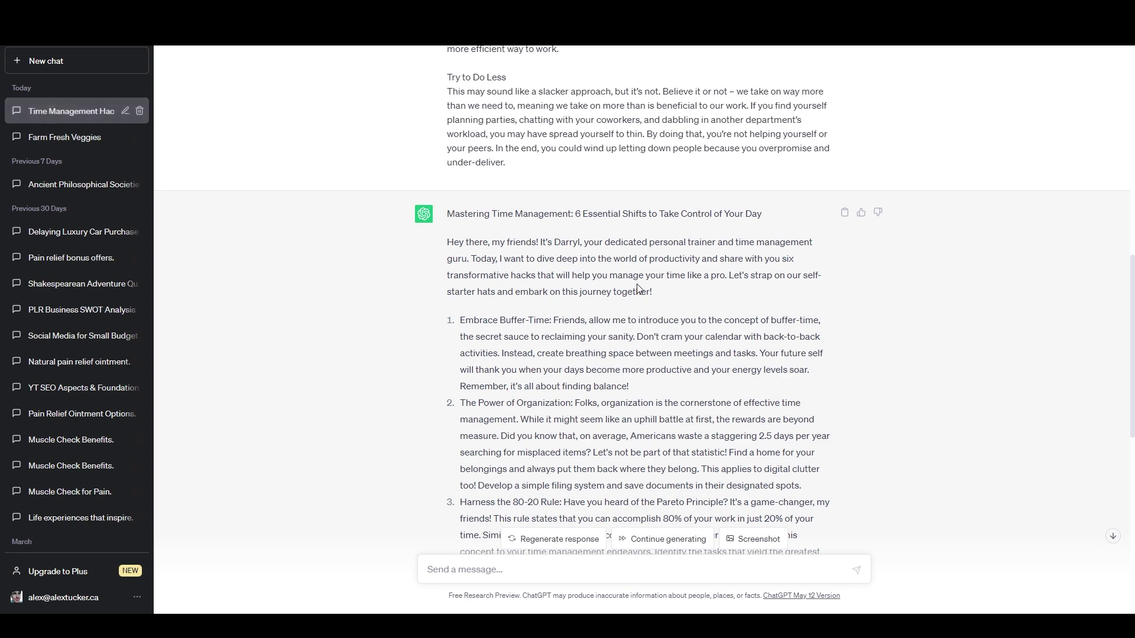
Finish the cut-off reply and highlight its closing social-media call to action
{"action": "scroll", "coordinate": [644, 287], "scroll_direction": "down", "scroll_amount": 1}
{"action": "scroll", "coordinate": [643, 286], "scroll_direction": "down", "scroll_amount": 9}
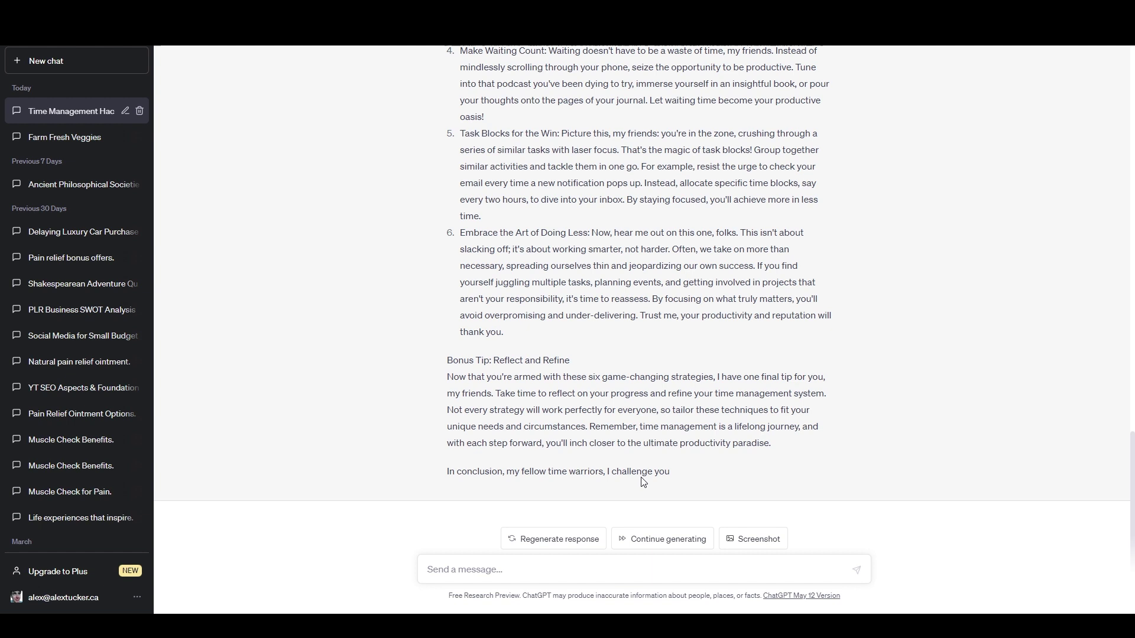
{"action": "left_click", "coordinate": [650, 539]}
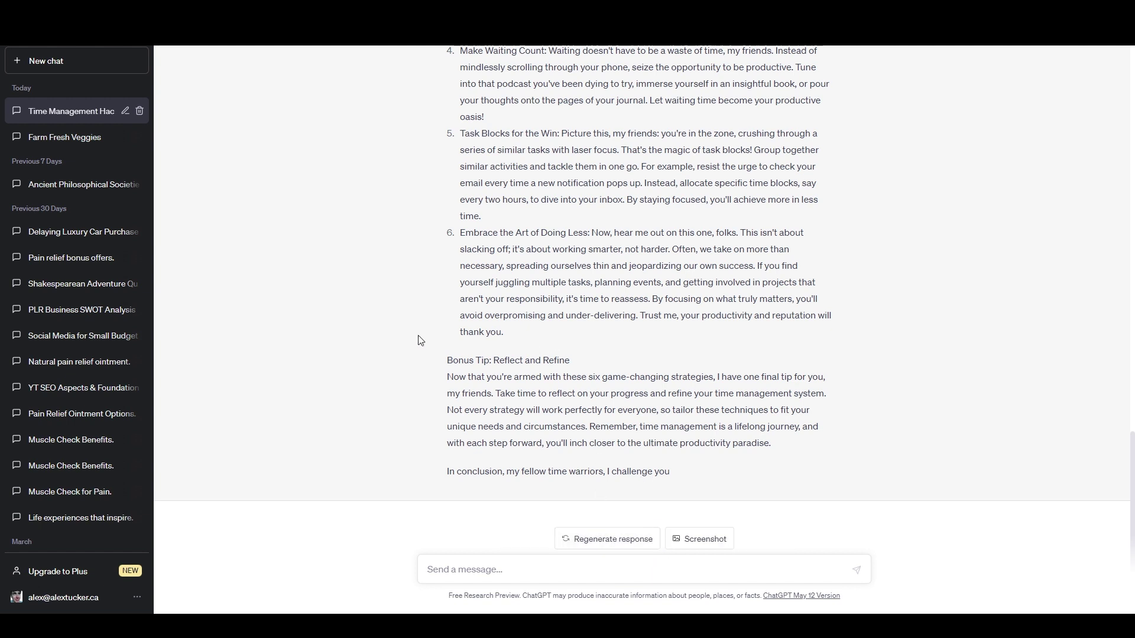
{"action": "left_click_drag", "start_coordinate": [679, 381], "coordinate": [730, 414]}
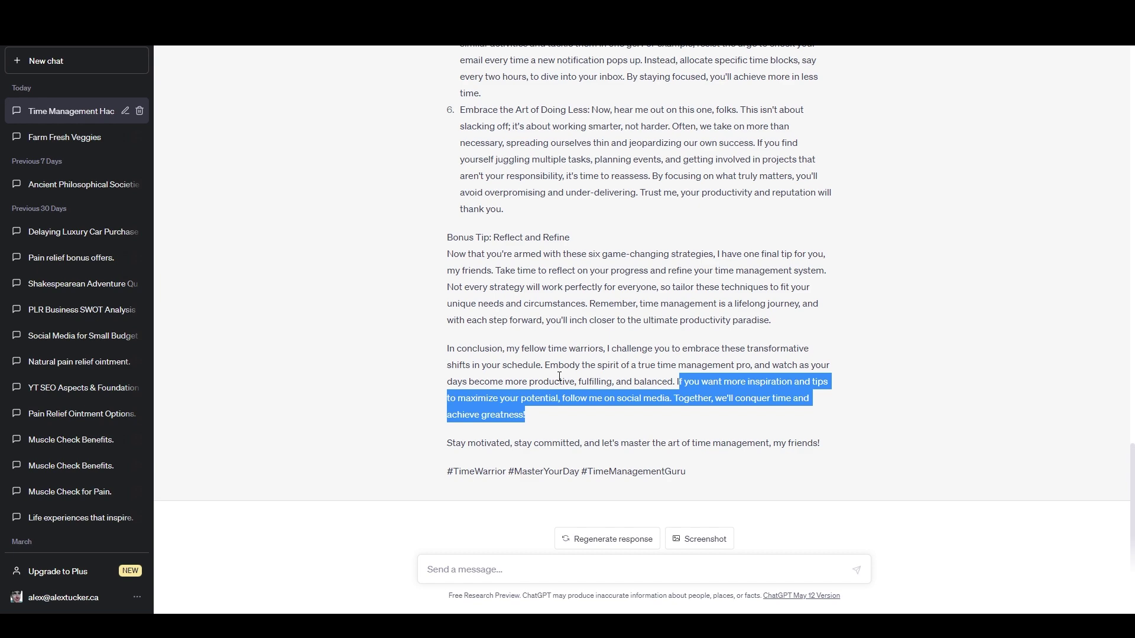
{"action": "left_click", "coordinate": [558, 423]}
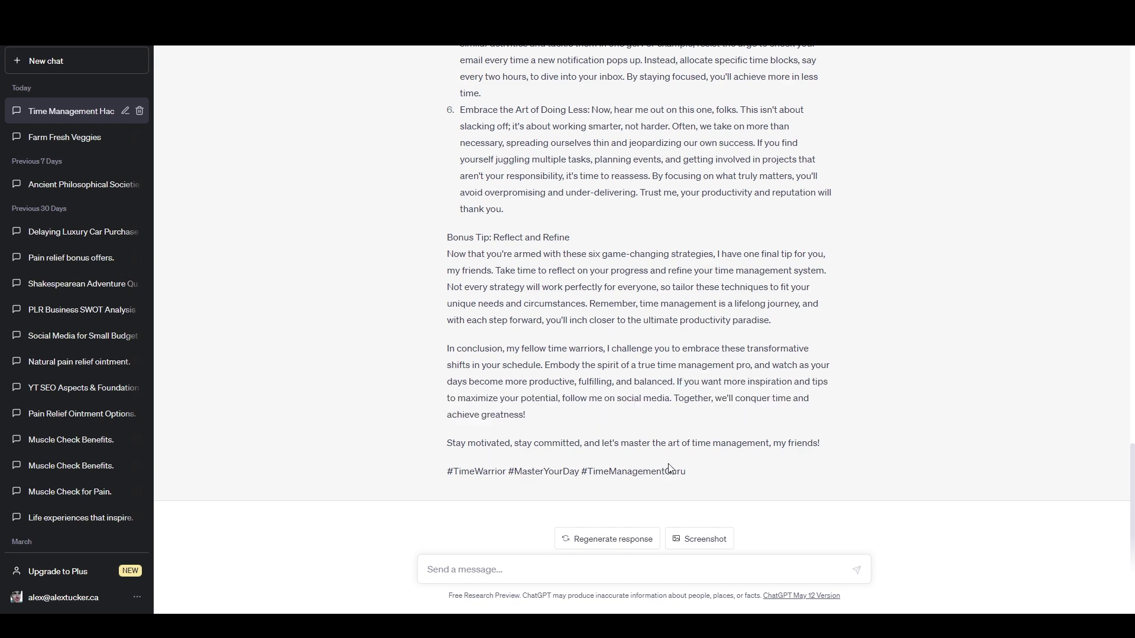
{"action": "scroll", "coordinate": [543, 416], "scroll_direction": "up", "scroll_amount": 5}
{"action": "scroll", "coordinate": [543, 416], "scroll_direction": "down", "scroll_amount": 5}
{"action": "scroll", "coordinate": [558, 412], "scroll_direction": "up", "scroll_amount": 8}
{"action": "scroll", "coordinate": [557, 410], "scroll_direction": "up", "scroll_amount": 3}
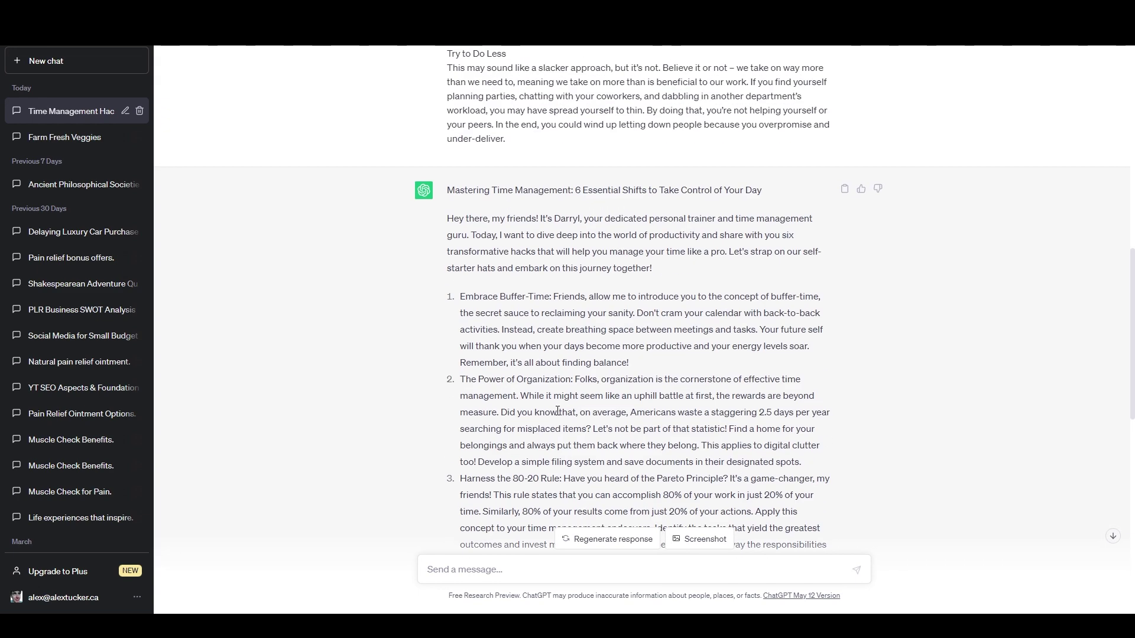
{"action": "scroll", "coordinate": [558, 411], "scroll_direction": "down", "scroll_amount": 2}
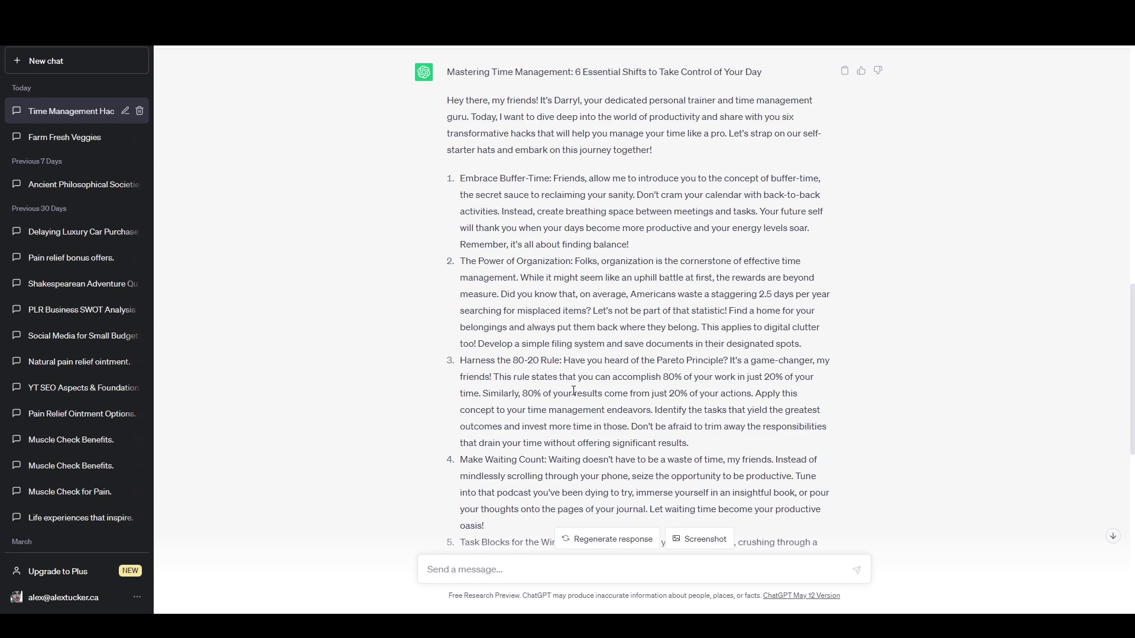
{"action": "scroll", "coordinate": [573, 390], "scroll_direction": "down", "scroll_amount": 7}
{"action": "scroll", "coordinate": [585, 396], "scroll_direction": "up", "scroll_amount": 4}
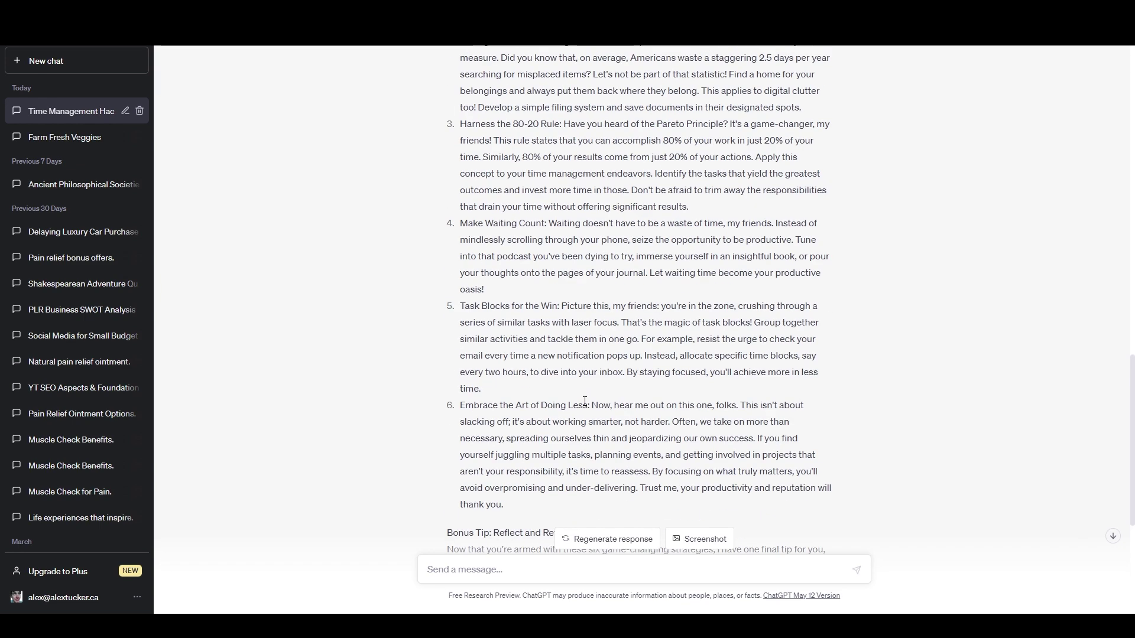
{"action": "scroll", "coordinate": [552, 414], "scroll_direction": "down", "scroll_amount": 1}
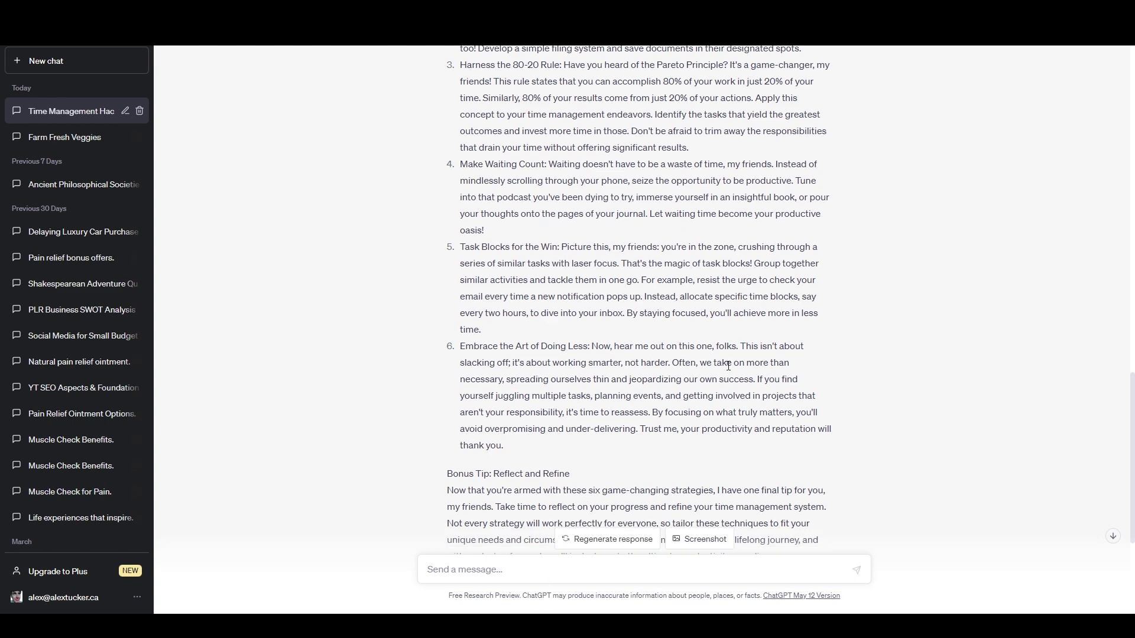
{"action": "scroll", "coordinate": [630, 363], "scroll_direction": "up", "scroll_amount": 5}
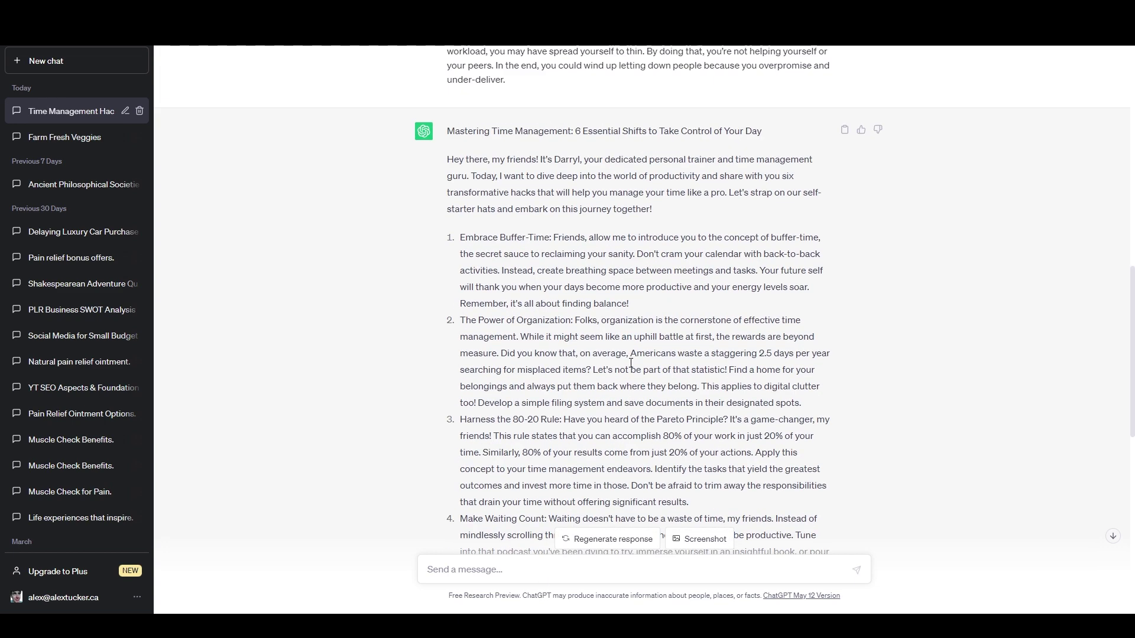
{"action": "scroll", "coordinate": [630, 363], "scroll_direction": "down", "scroll_amount": 1}
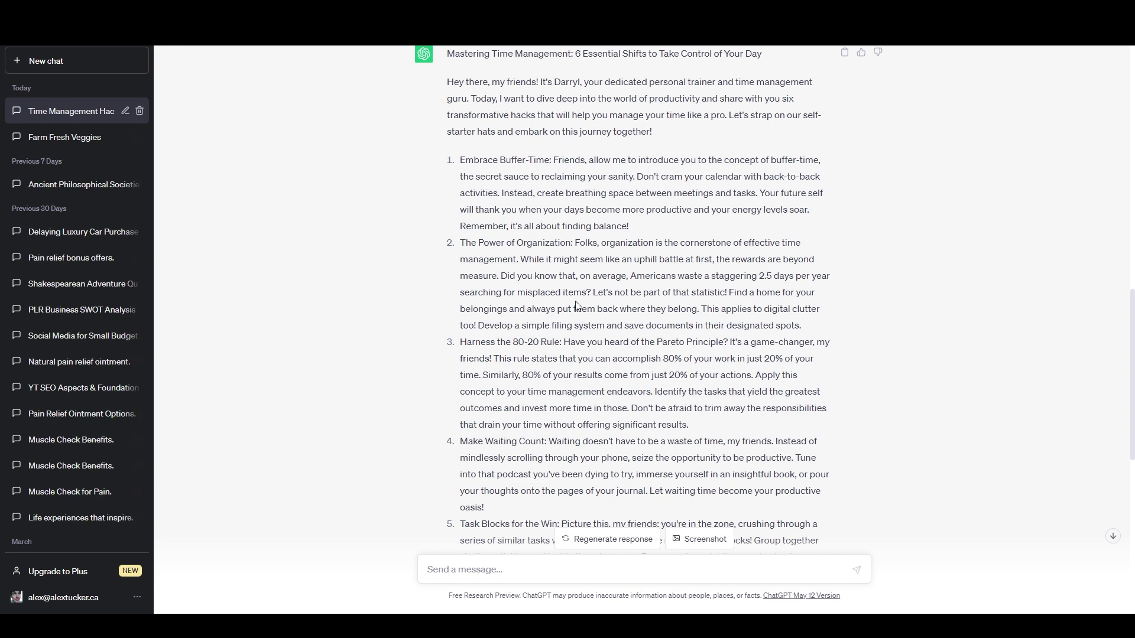
{"action": "scroll", "coordinate": [616, 321], "scroll_direction": "down", "scroll_amount": 2}
{"action": "scroll", "coordinate": [616, 321], "scroll_direction": "down", "scroll_amount": 7}
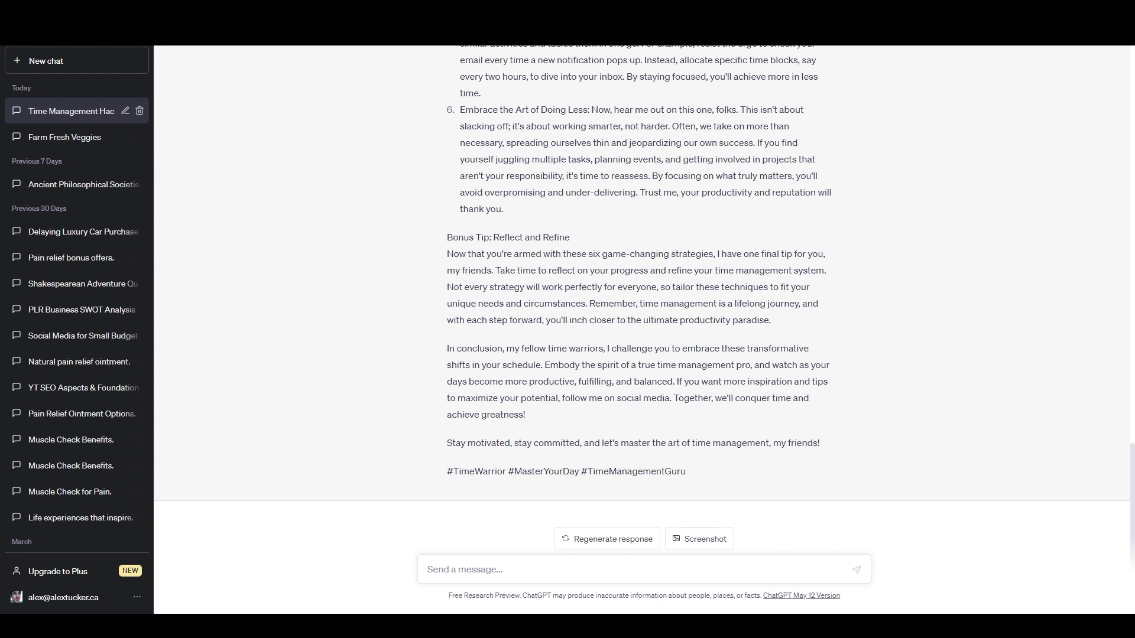
Ask ChatGPT to make the bonus tip into tip #7 and rewrite the title accordingly
{"action": "left_click", "coordinate": [671, 569]}
{"action": "type", "text": "make the bonus tip into a"}
{"action": "key", "text": "BackSpace"}
{"action": "key", "text": "BackSpace"}
{"action": "type", "text": "tip #7 and "}
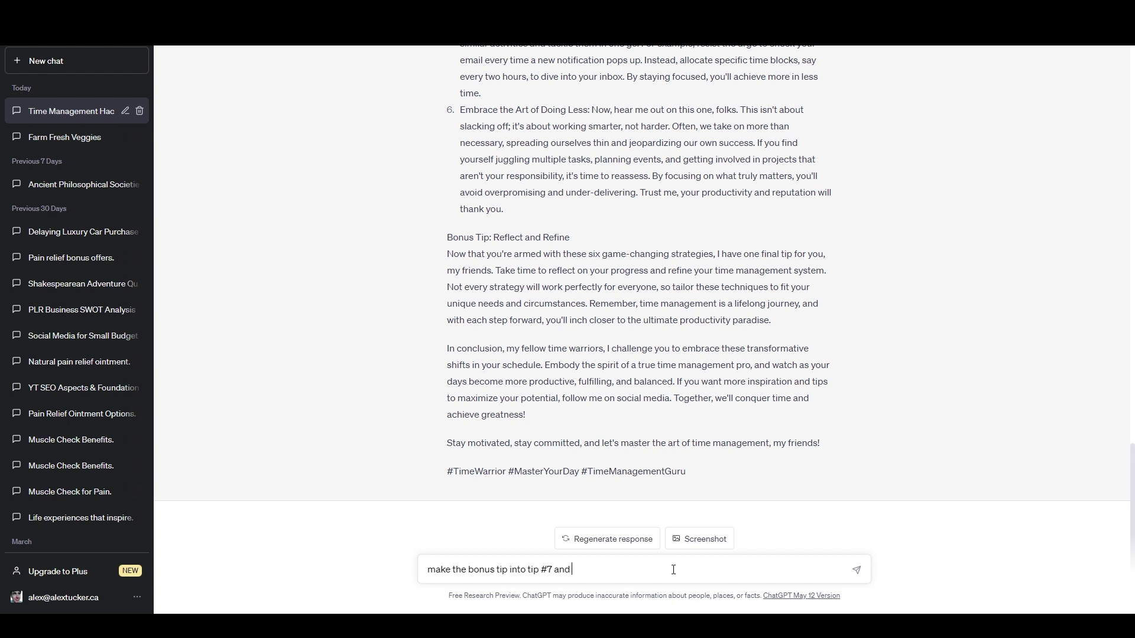
{"action": "type", "text": "rewrite the title accordingly"}
{"action": "key", "text": "Return"}
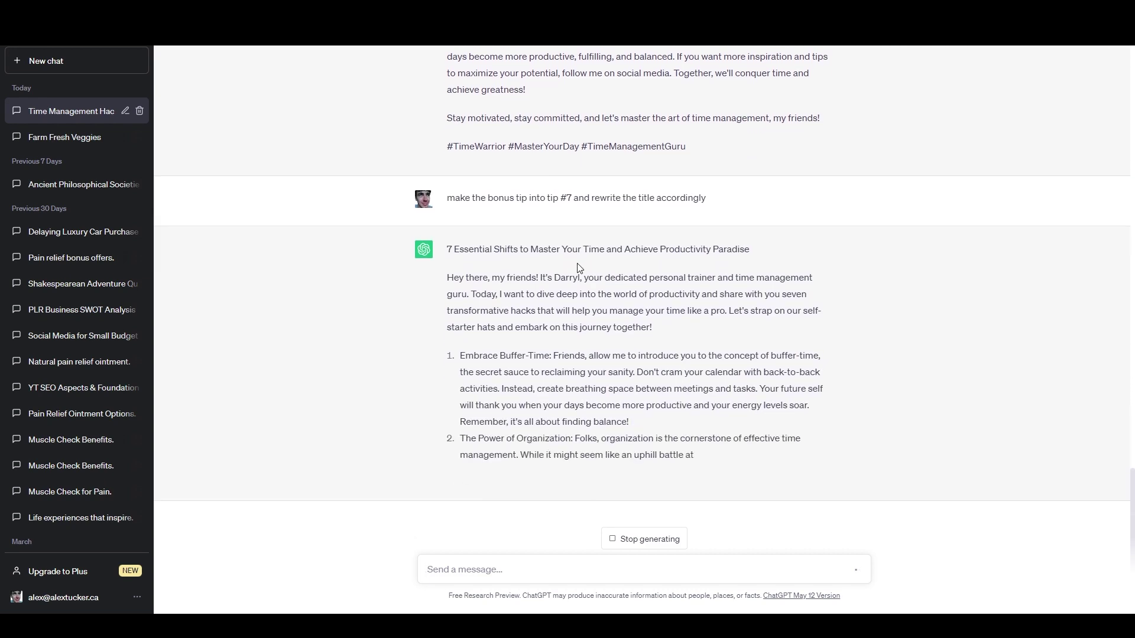
Scroll through the streaming seven-hack reply to compare it with the six-tip version
{"action": "scroll", "coordinate": [578, 260], "scroll_direction": "up", "scroll_amount": 1}
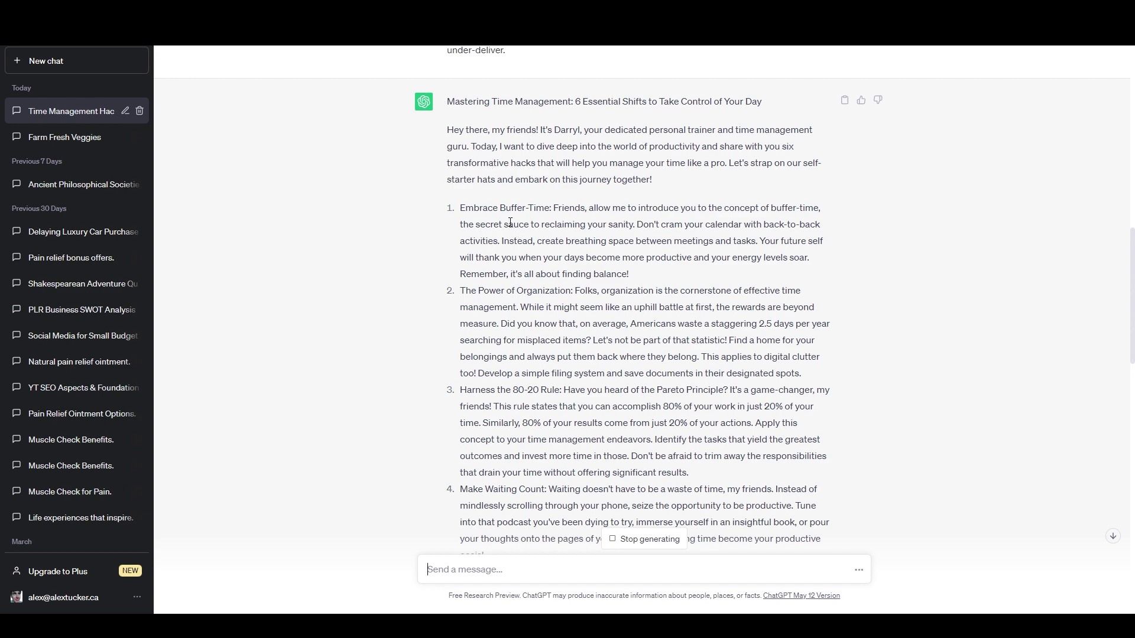
{"action": "scroll", "coordinate": [513, 231], "scroll_direction": "down", "scroll_amount": 15}
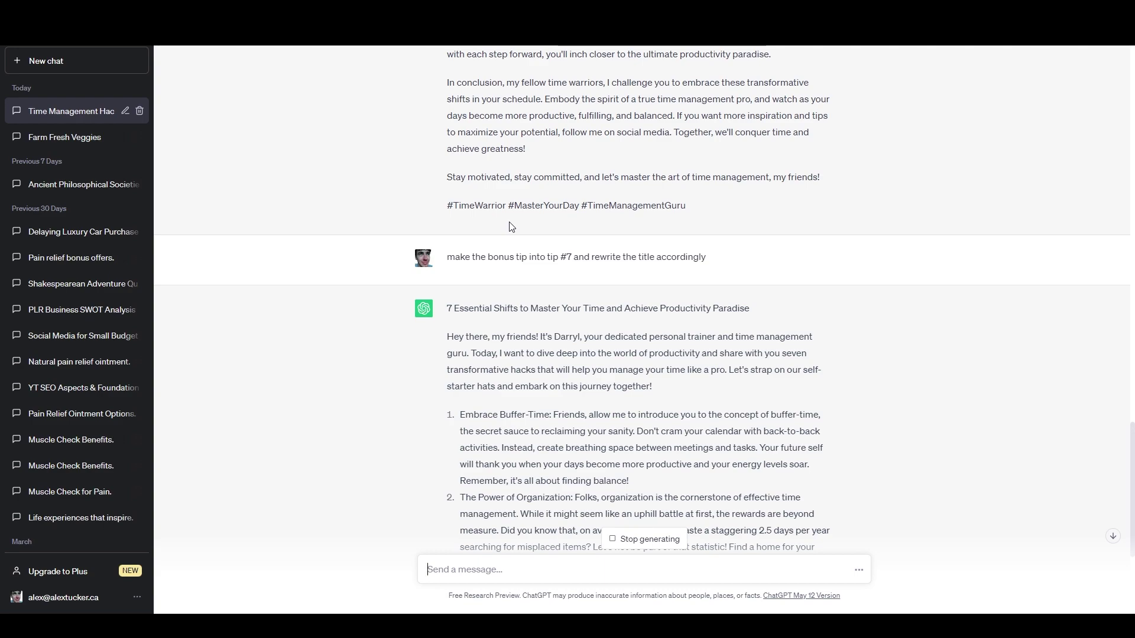
{"action": "scroll", "coordinate": [511, 227], "scroll_direction": "up", "scroll_amount": 10}
{"action": "scroll", "coordinate": [547, 332], "scroll_direction": "down", "scroll_amount": 15}
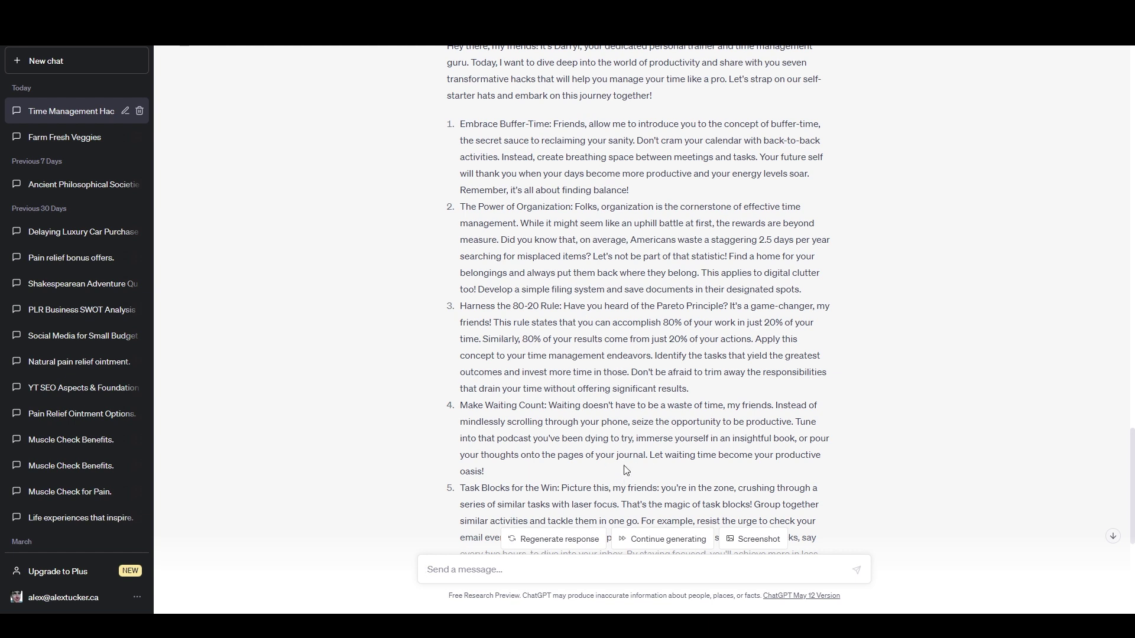
Continue the reply so it adds tip 6 and tip 7, Reflect and Refine
{"action": "scroll", "coordinate": [626, 470], "scroll_direction": "down", "scroll_amount": 6}
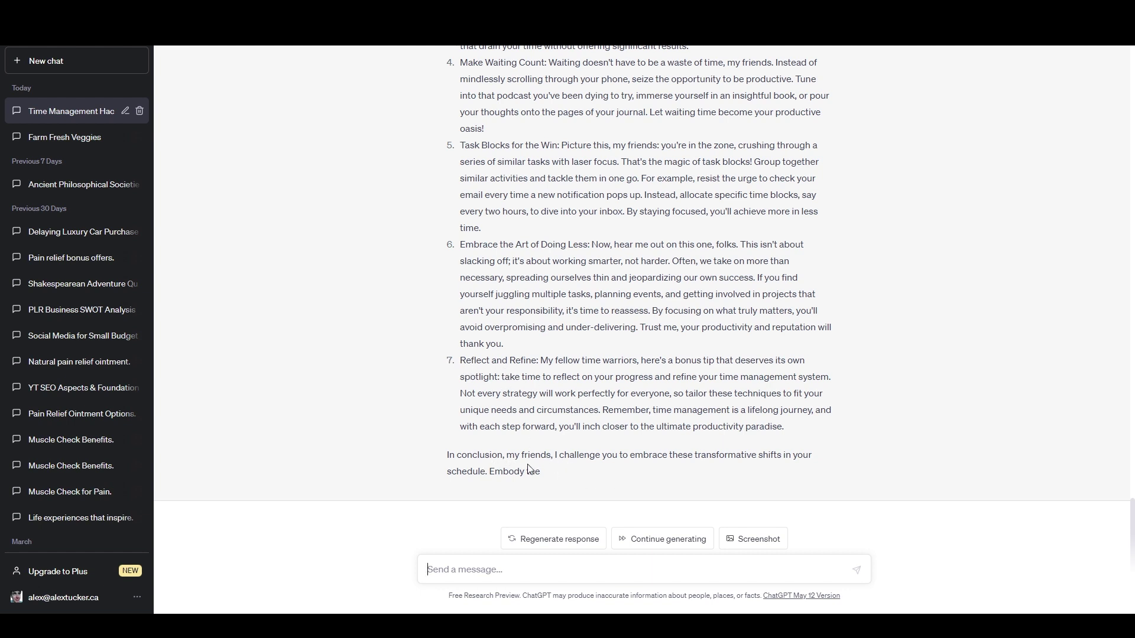
{"action": "left_click", "coordinate": [669, 539]}
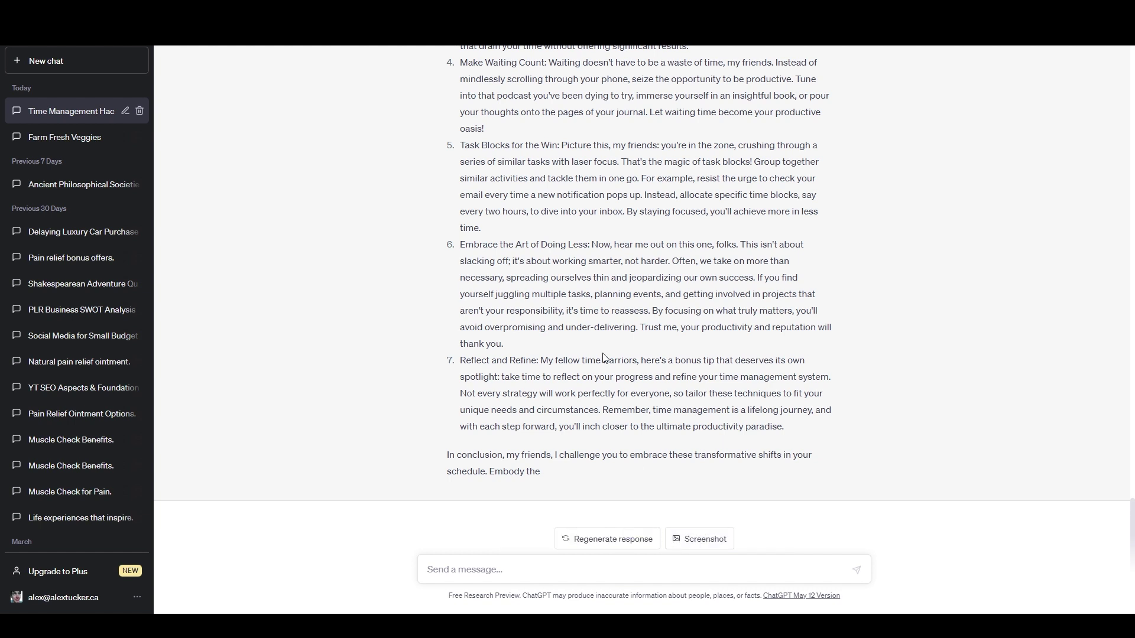